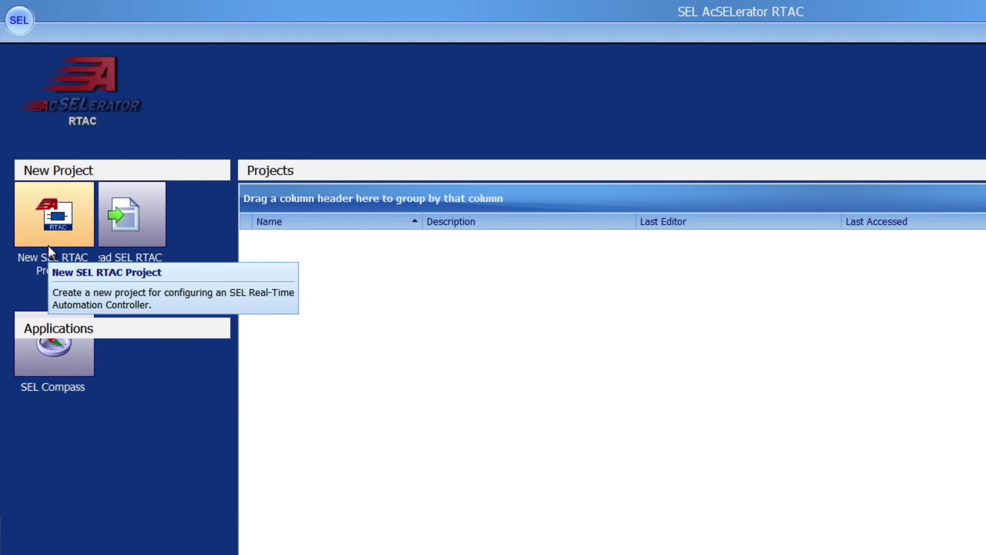
- Create a new RTAC/Axion R133 project named 'My Axion Project' with default settings
click(48, 245)
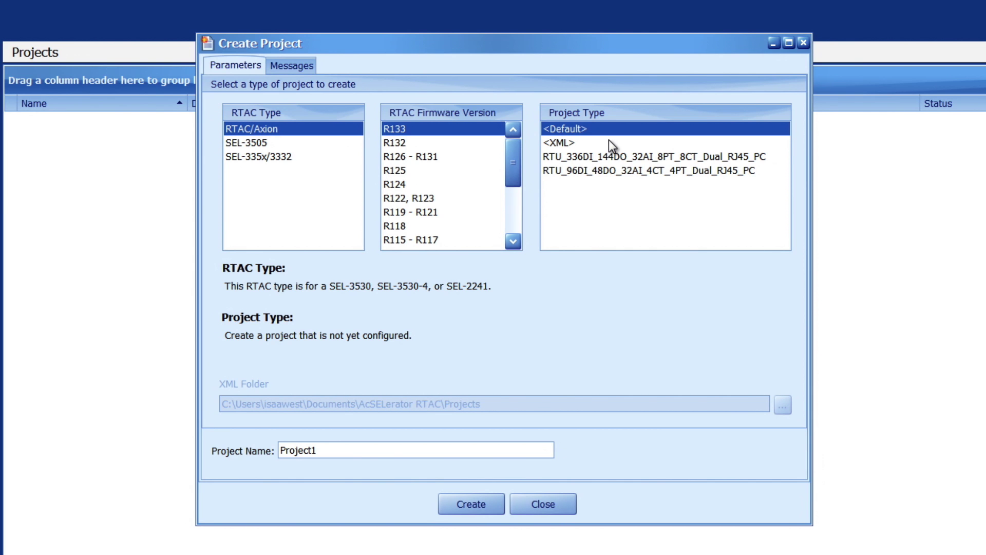
double_click(352, 455)
text(My Axion P)
text(roject)
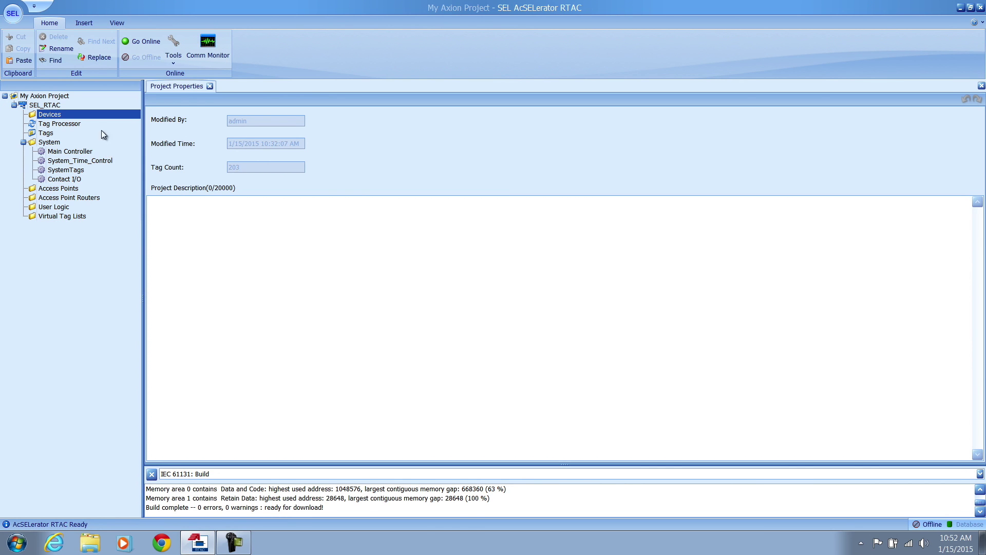
- From the Devices folder, bring up the SEL Fieldbus I/O 2243xxxx power coupler choices
click(90, 113)
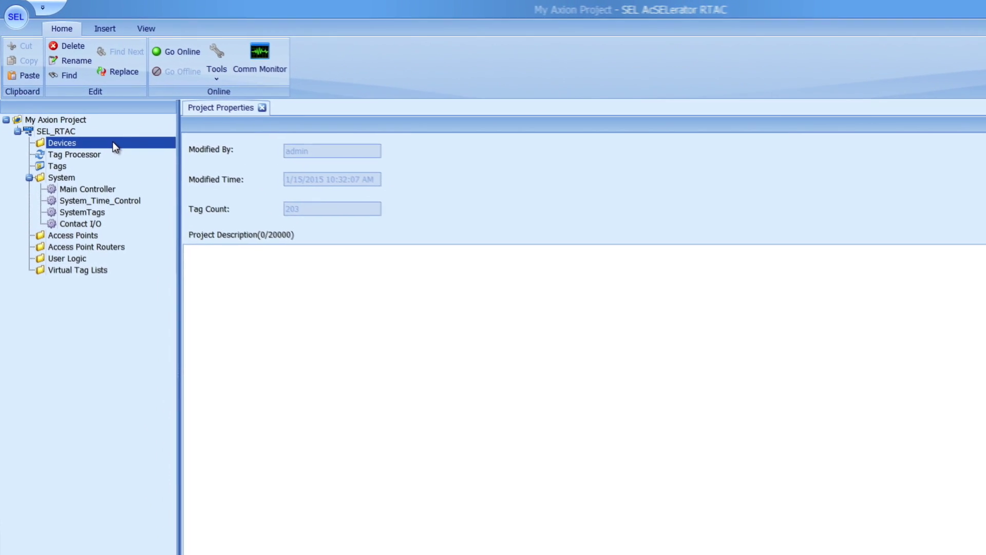
right_click(101, 132)
mouse_move(191, 222)
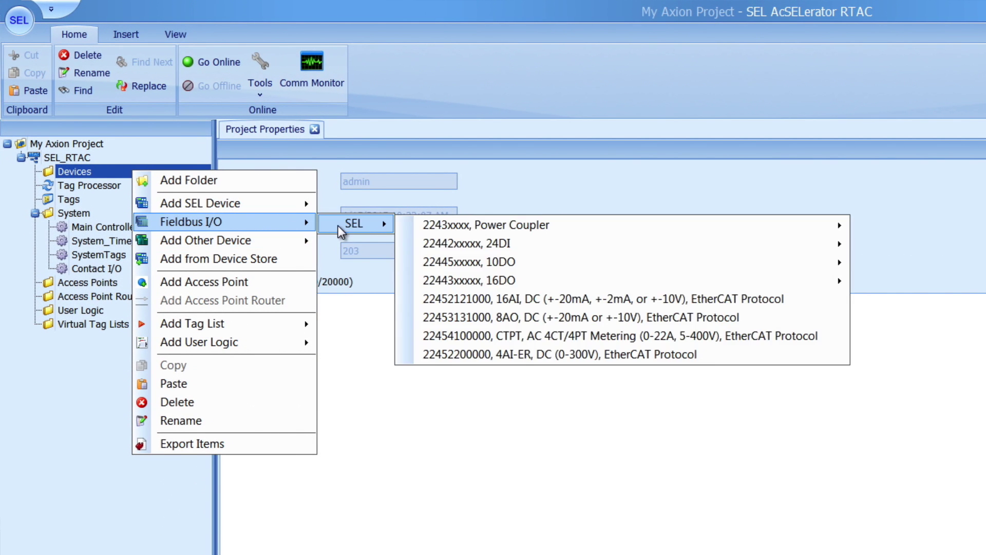
click(129, 31)
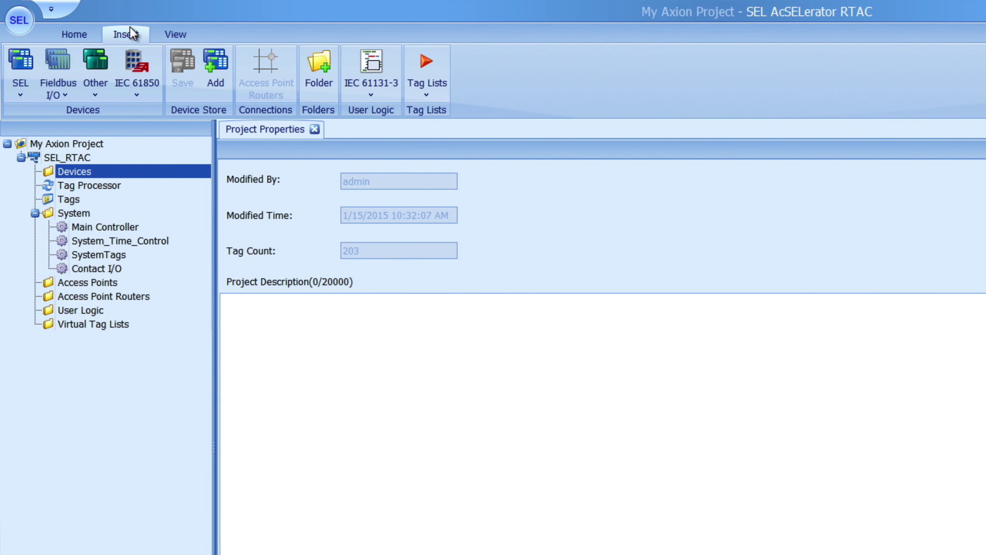
click(66, 83)
mouse_move(14, 114)
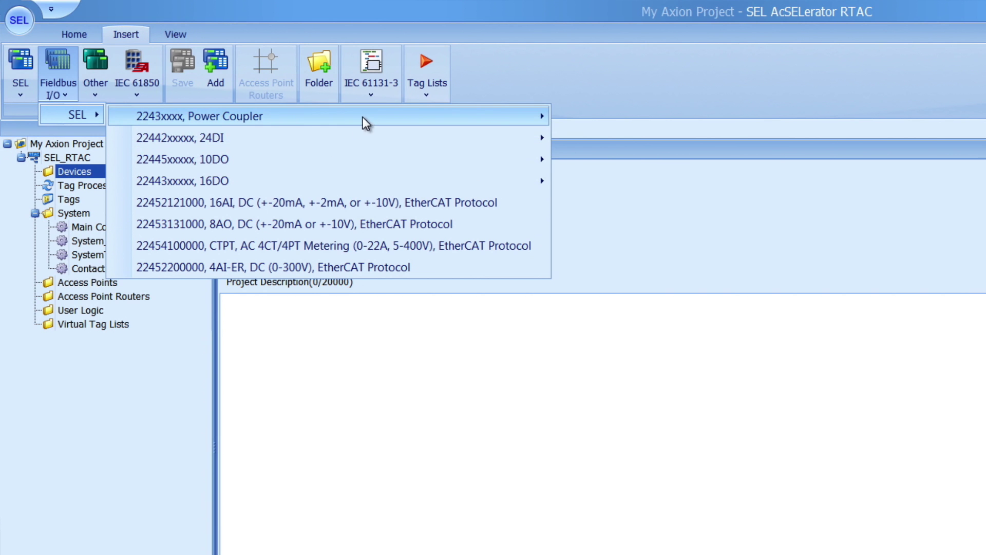
mouse_move(132, 115)
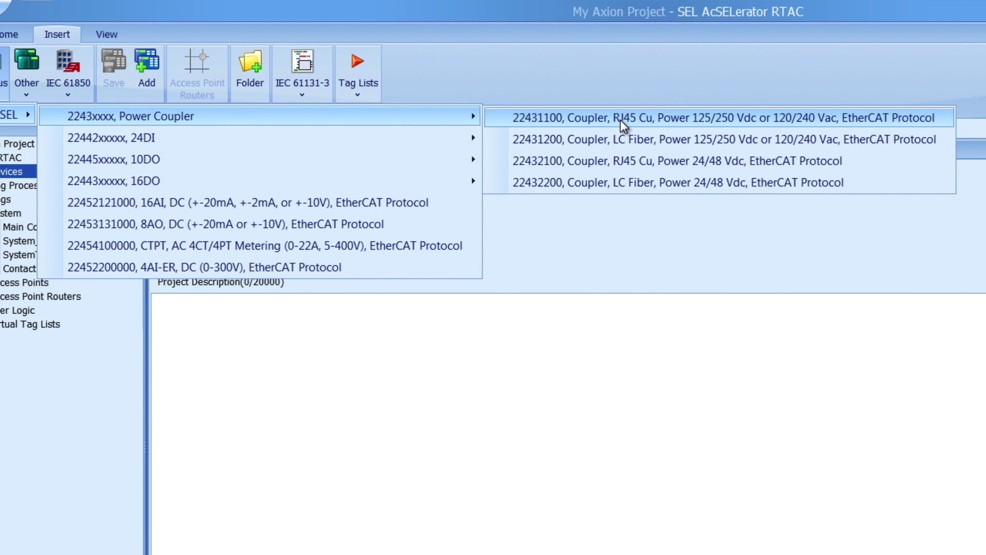
- Insert the 22431100 RJ45 Cu coupler as PC_Node1_B, creating EtherCAT Node 1
click(621, 119)
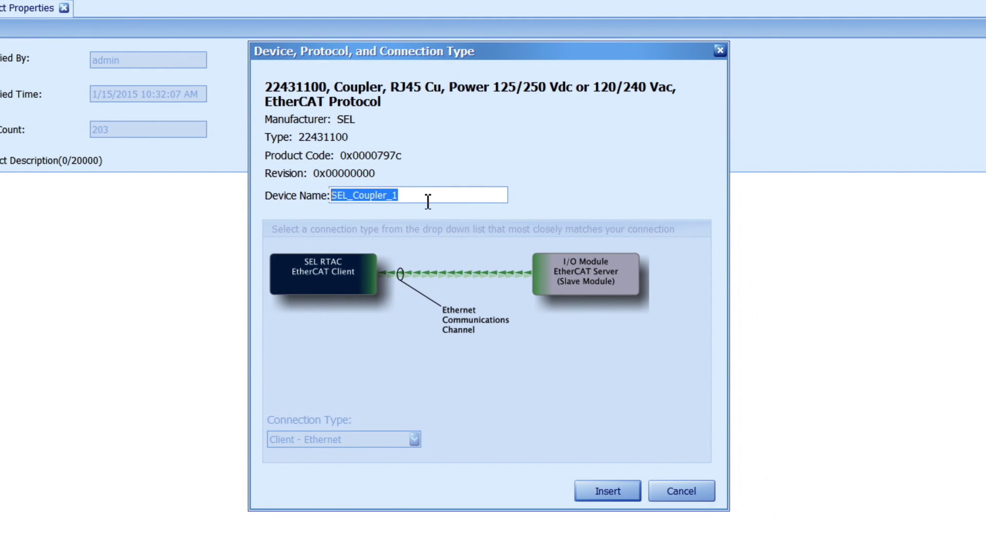
drag(428, 202, 329, 190)
text(PC)
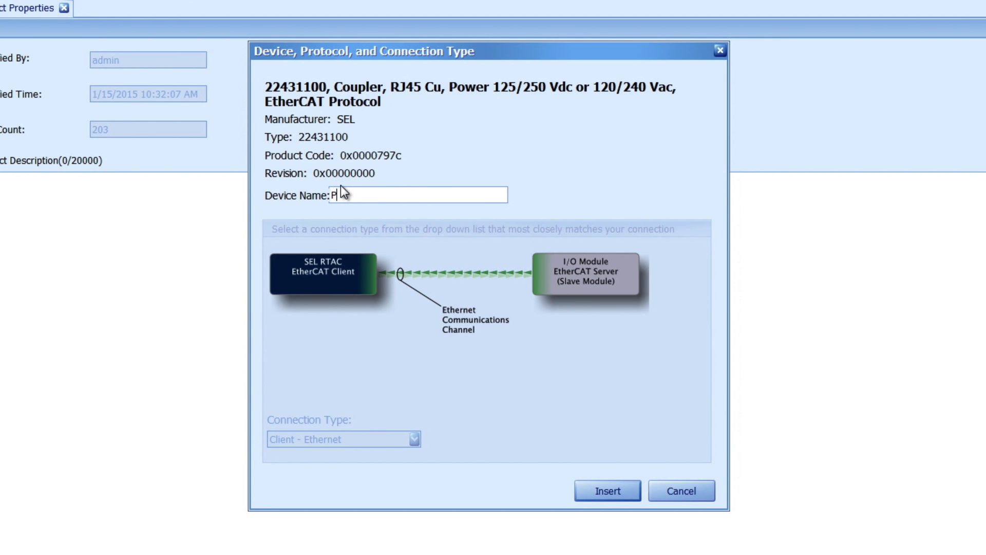
text(_)
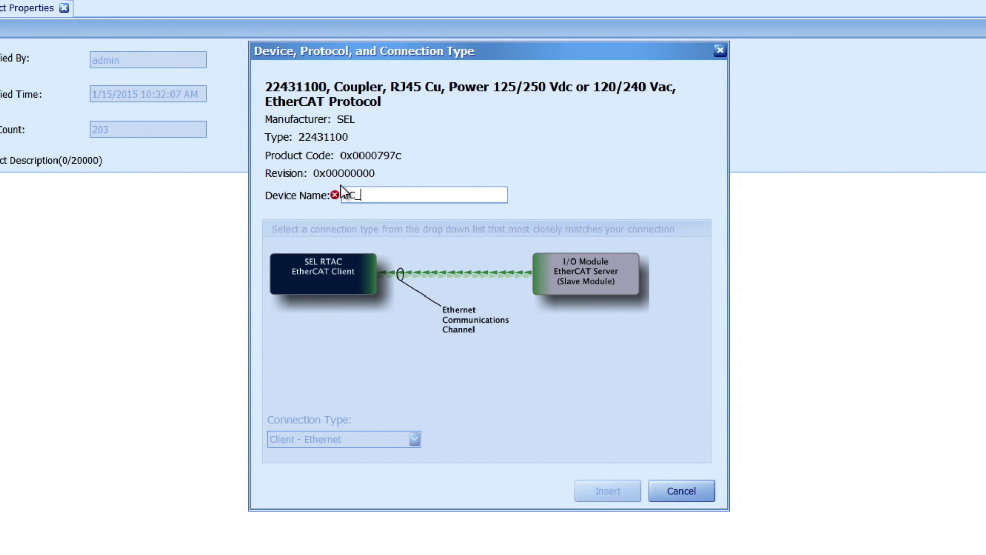
text(Nod)
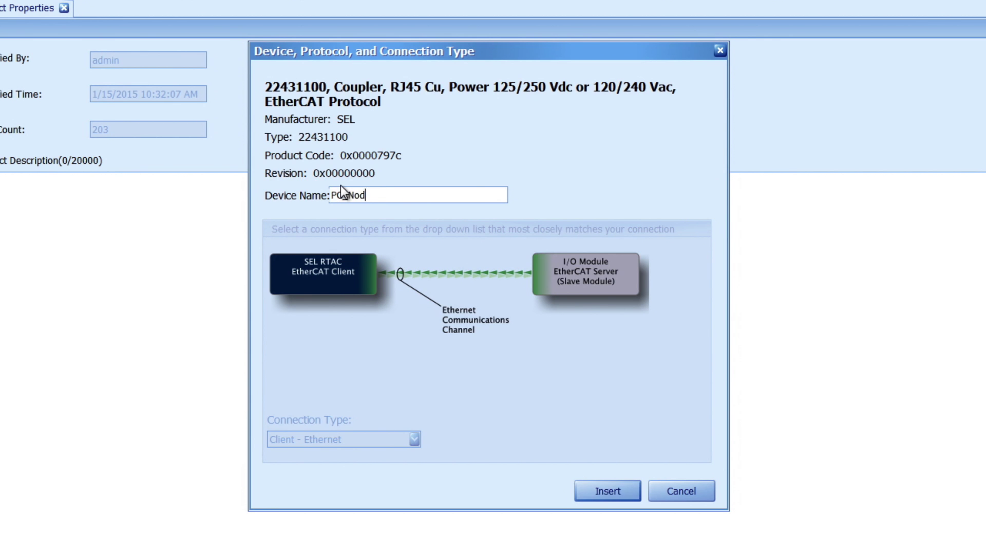
text(e1_)
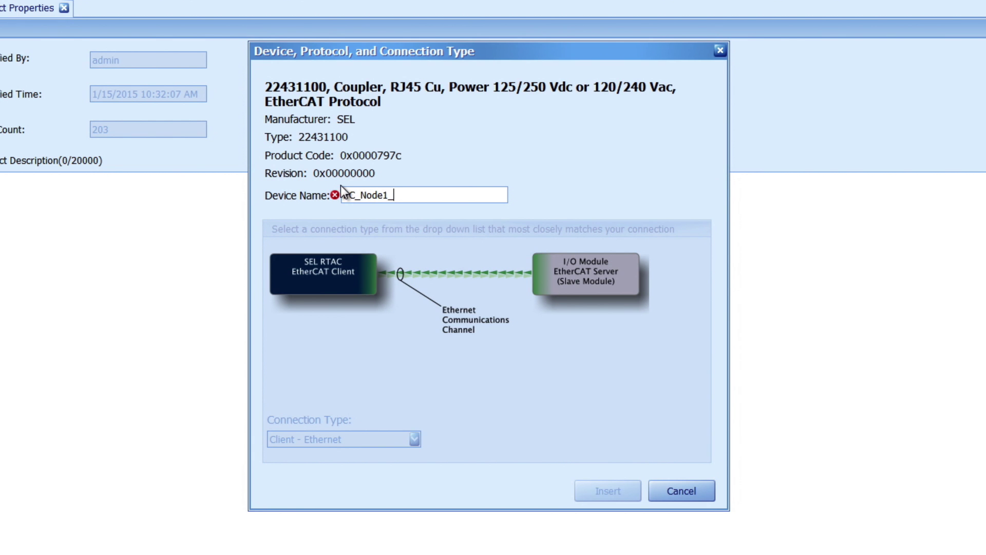
text(B)
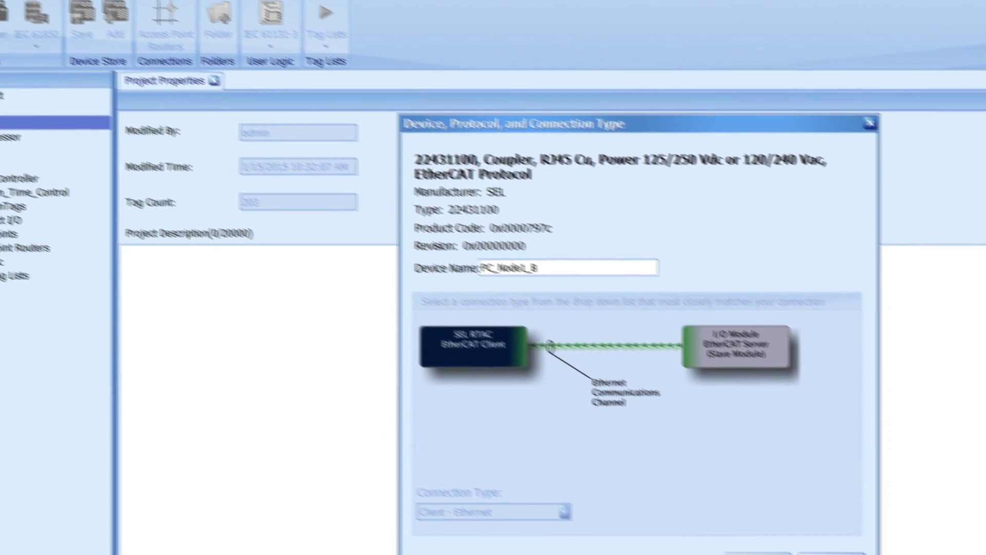
click(832, 551)
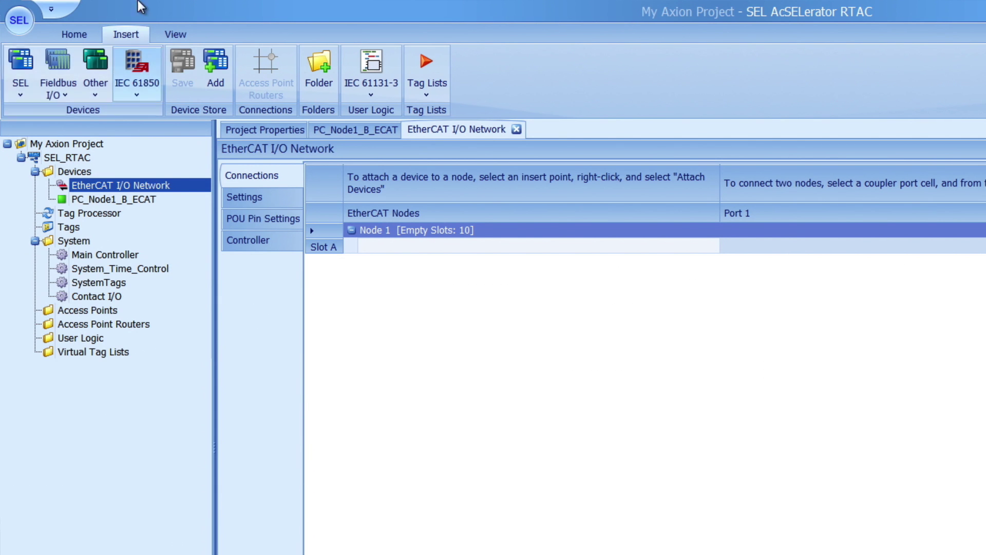
click(58, 73)
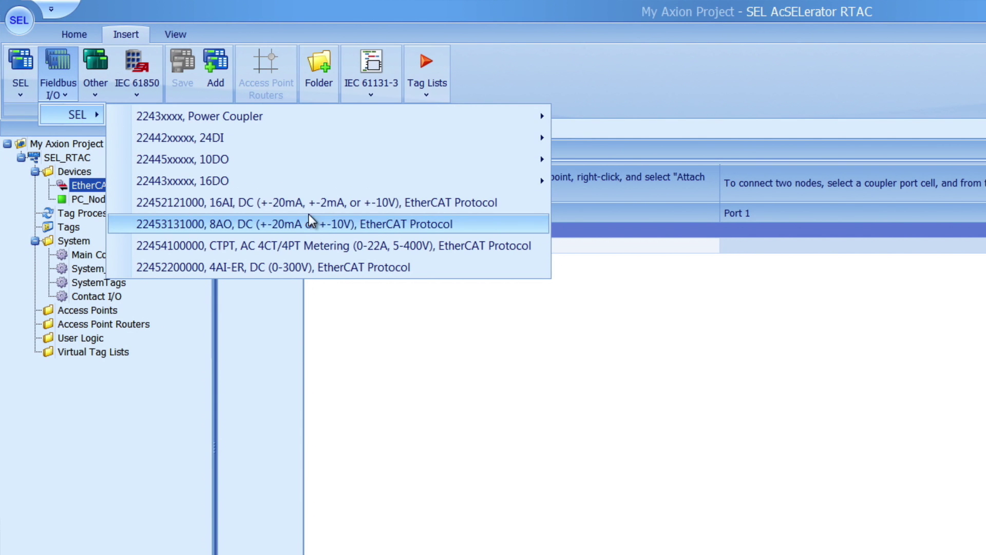
mouse_move(180, 138)
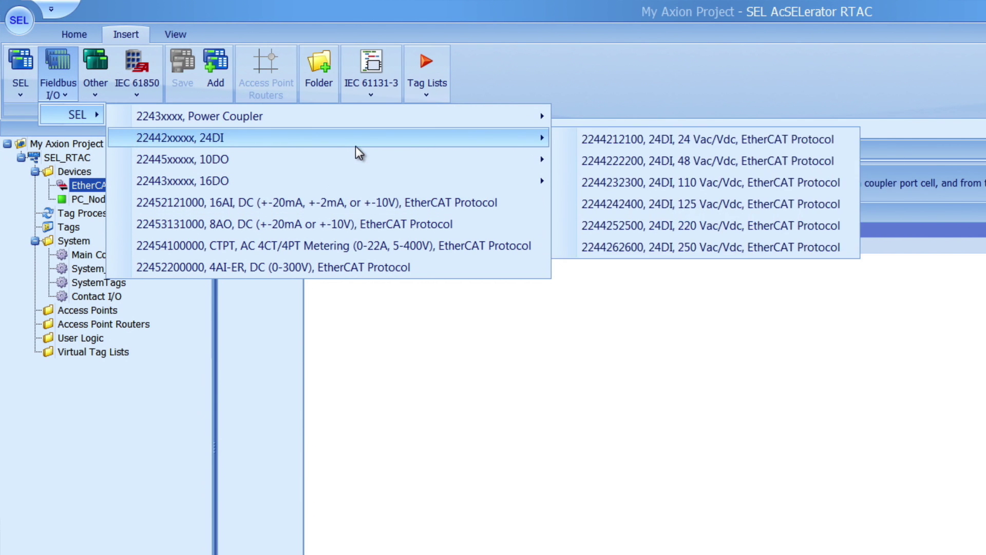
click(723, 209)
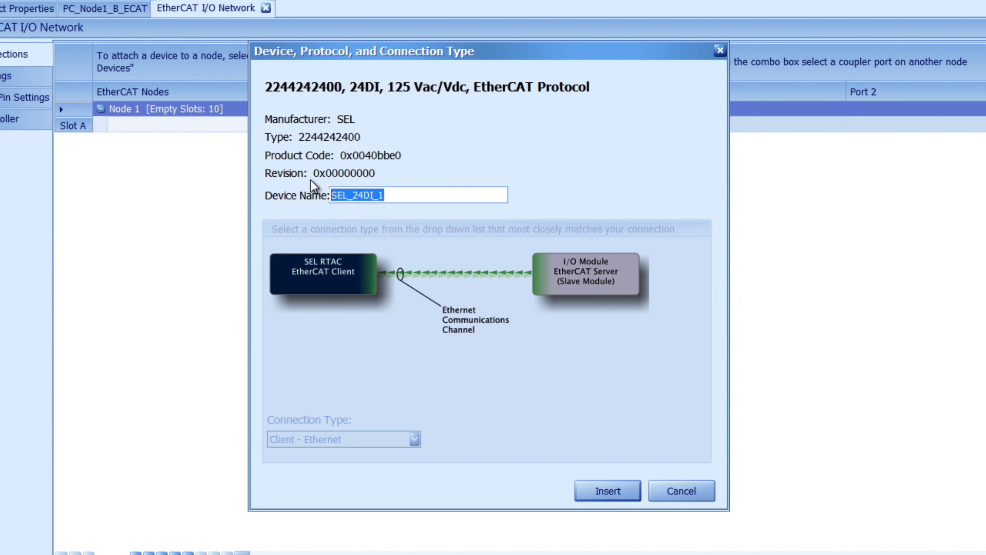
text(DI_N)
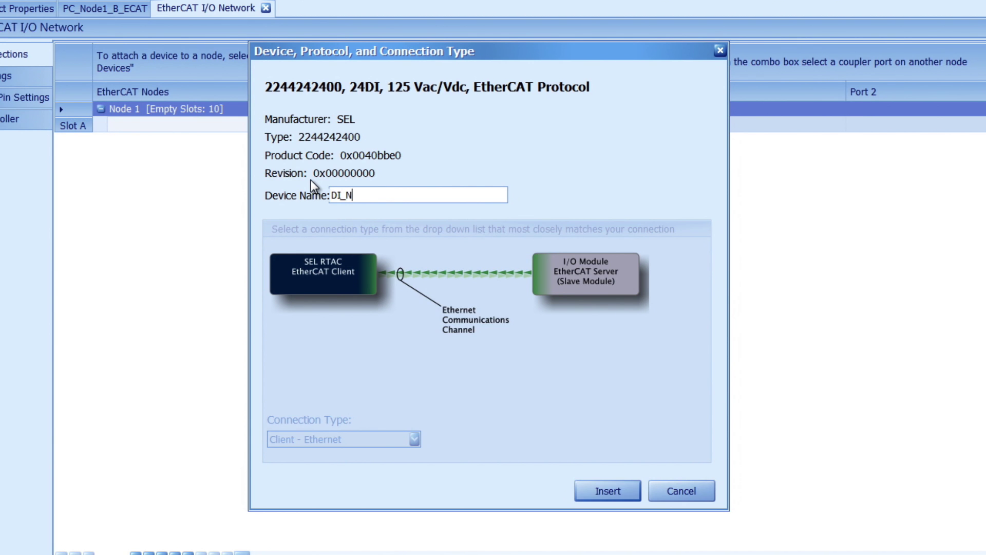
text(ode1_)
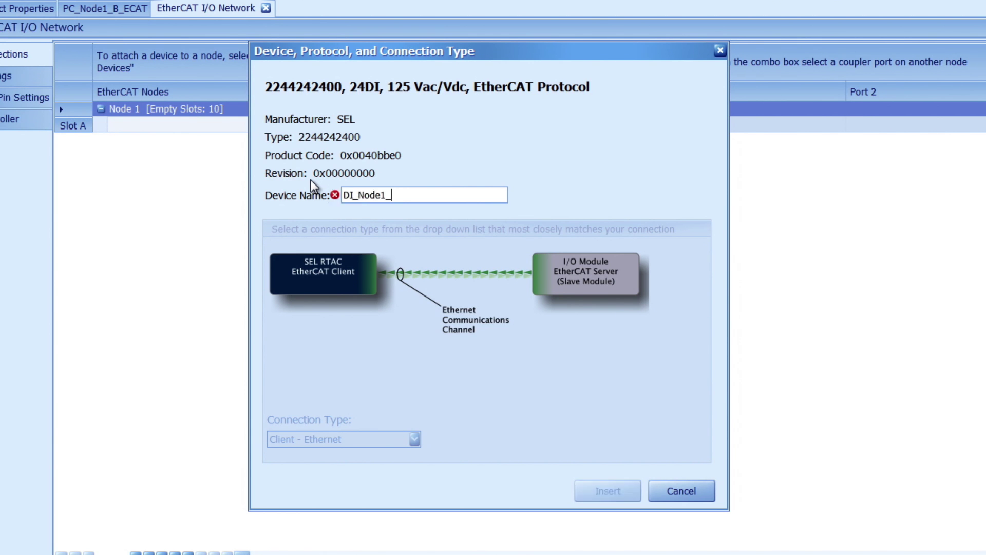
text(C)
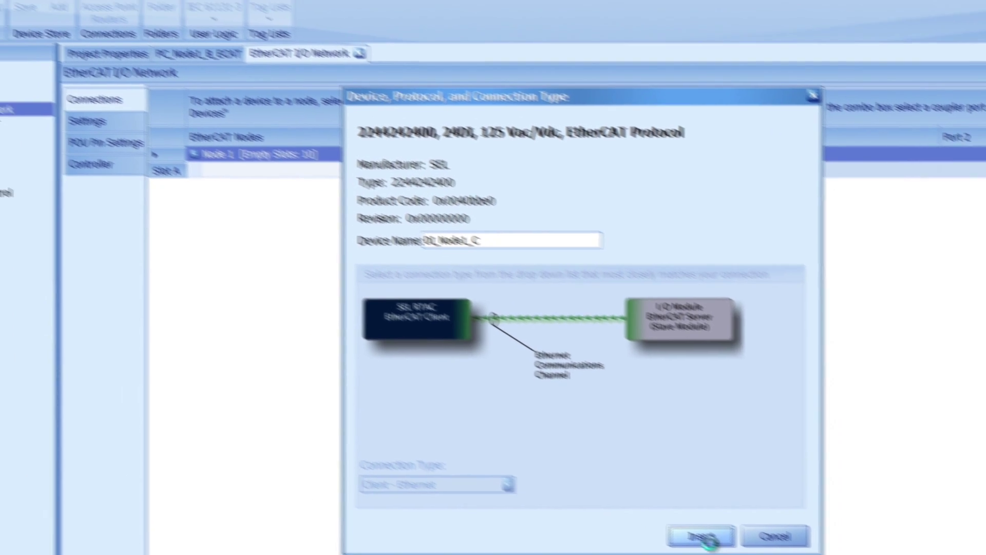
click(613, 494)
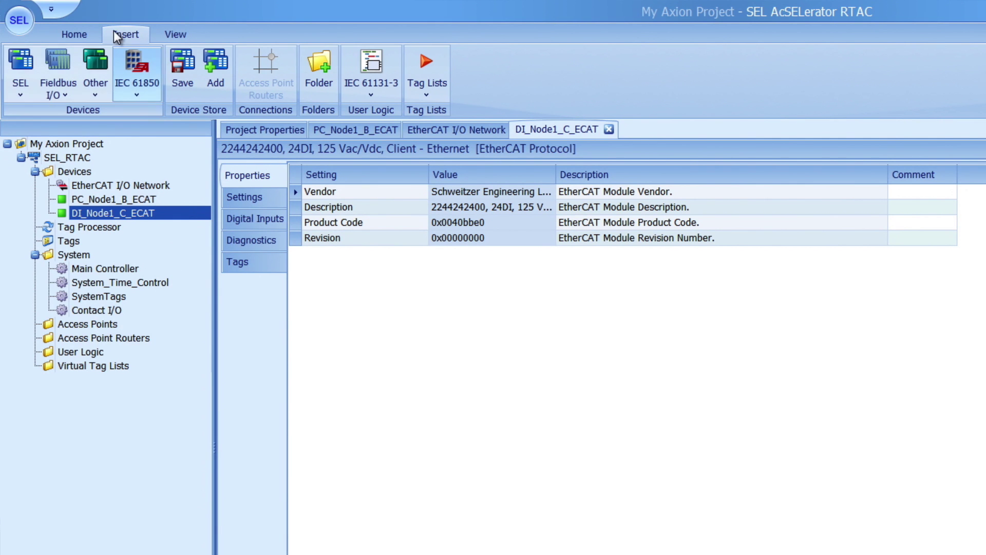
- Copy DI_Node1_C_ECAT and paste seven copies renamed DI_Node1_D through DI_Node1_J
click(88, 31)
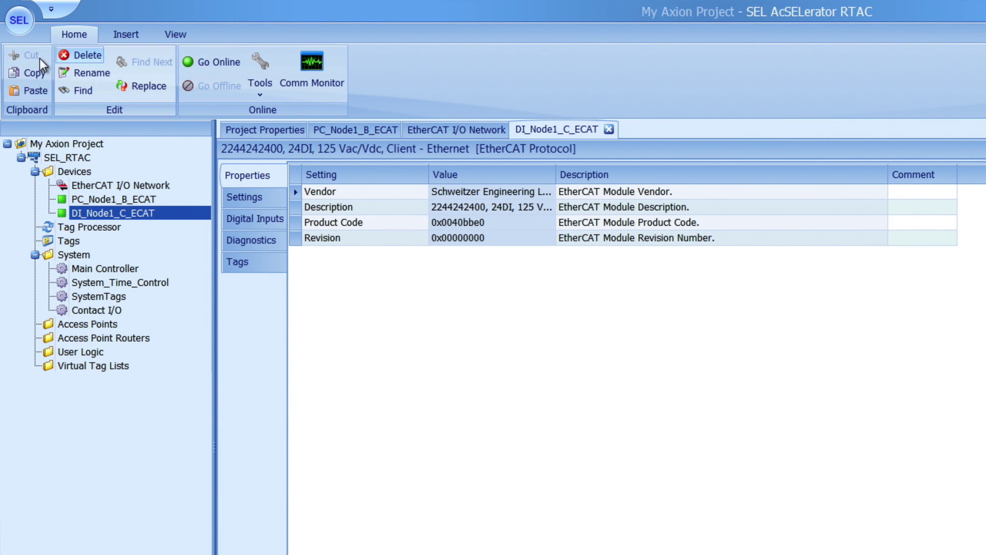
click(34, 72)
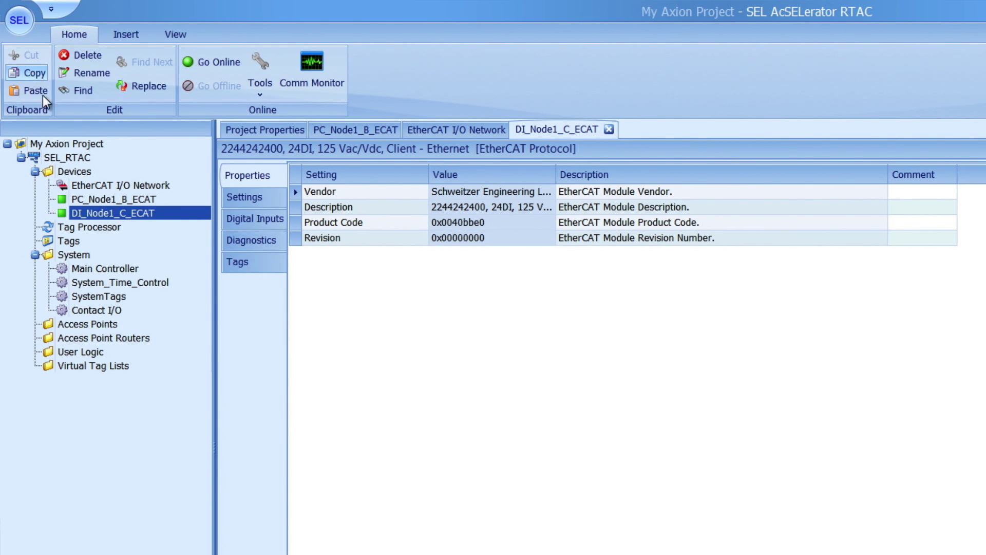
click(37, 92)
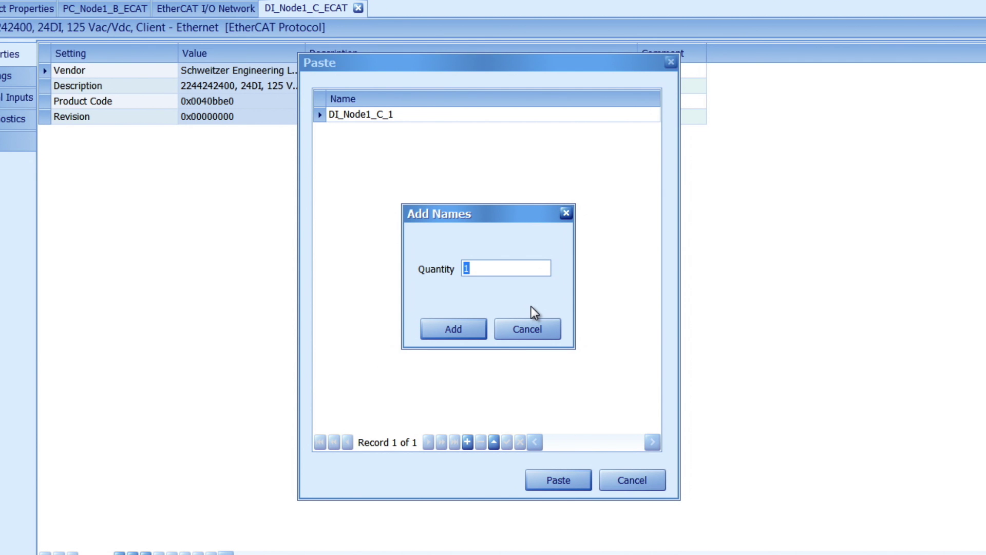
text(6)
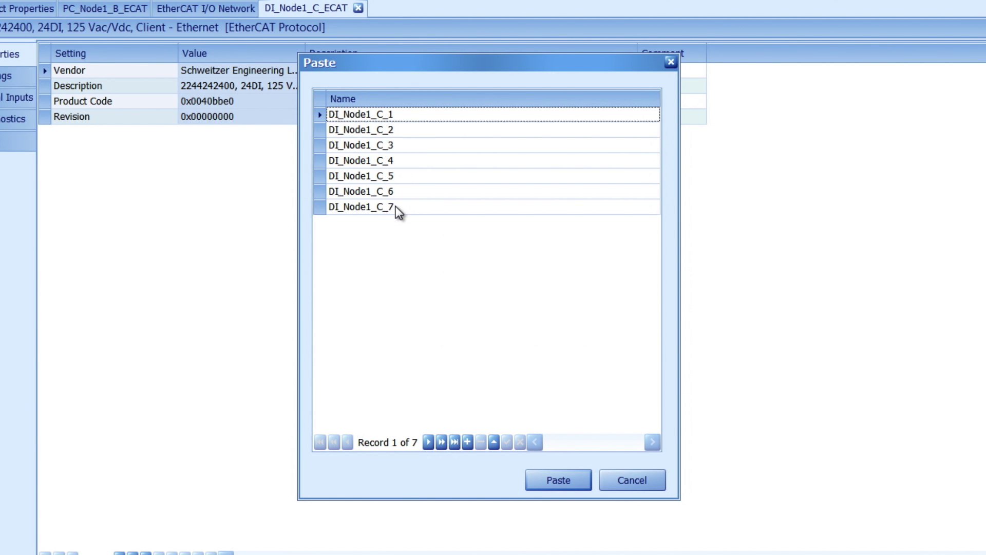
click(411, 120)
drag(408, 121, 378, 124)
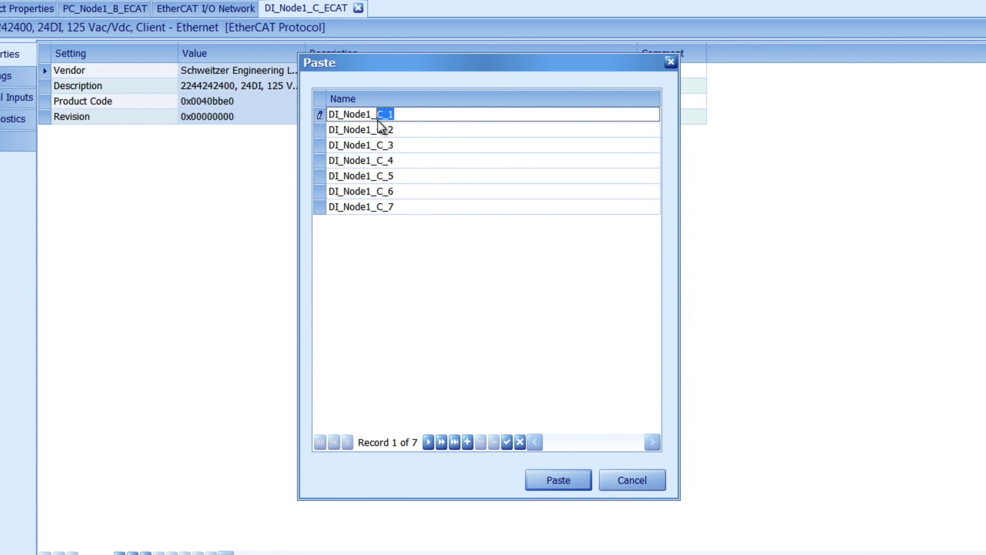
text(D)
click(393, 131)
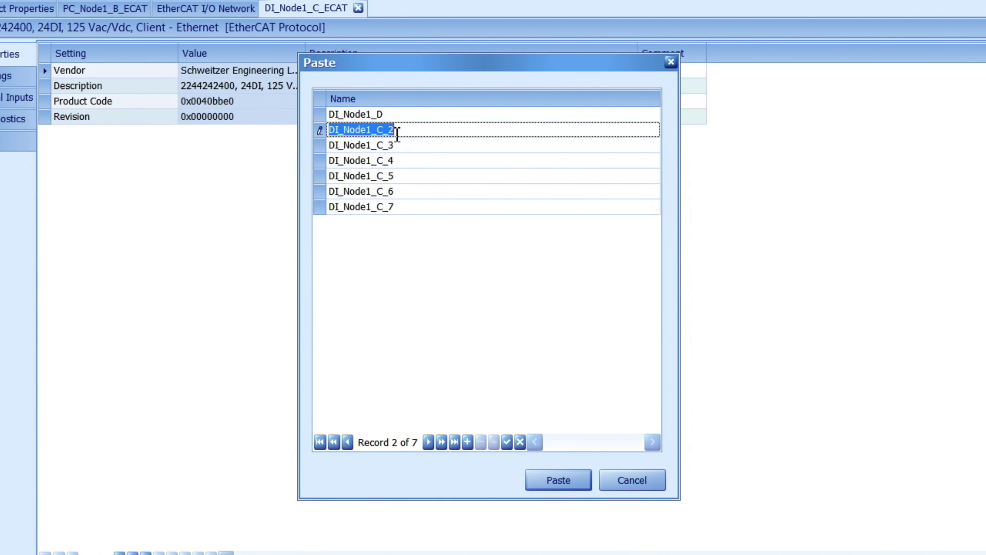
text(E)
click(388, 147)
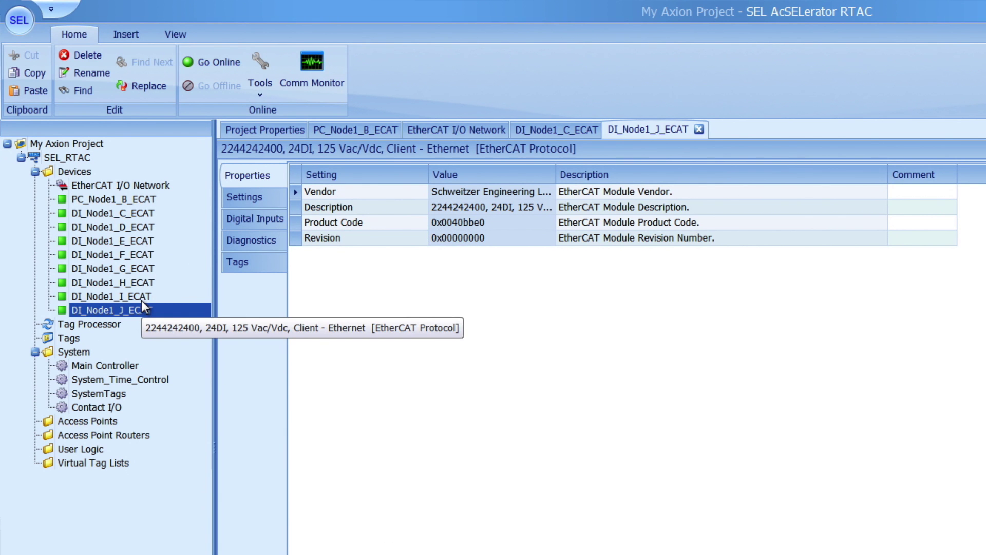
- Review DI_Node1_C_ECAT's Settings and Digital Inputs tabs, then select the PC_Node1_B_ECAT coupler
click(145, 216)
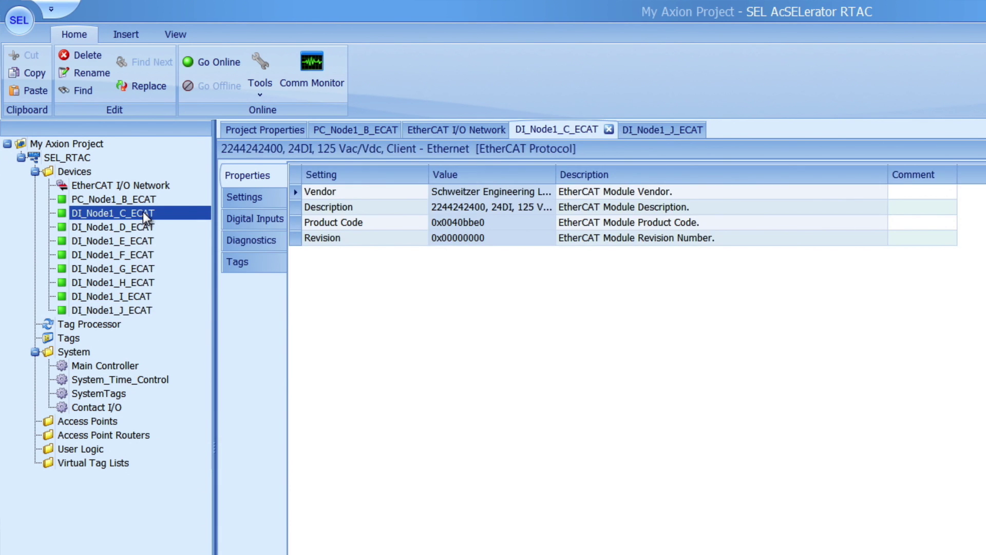
click(253, 204)
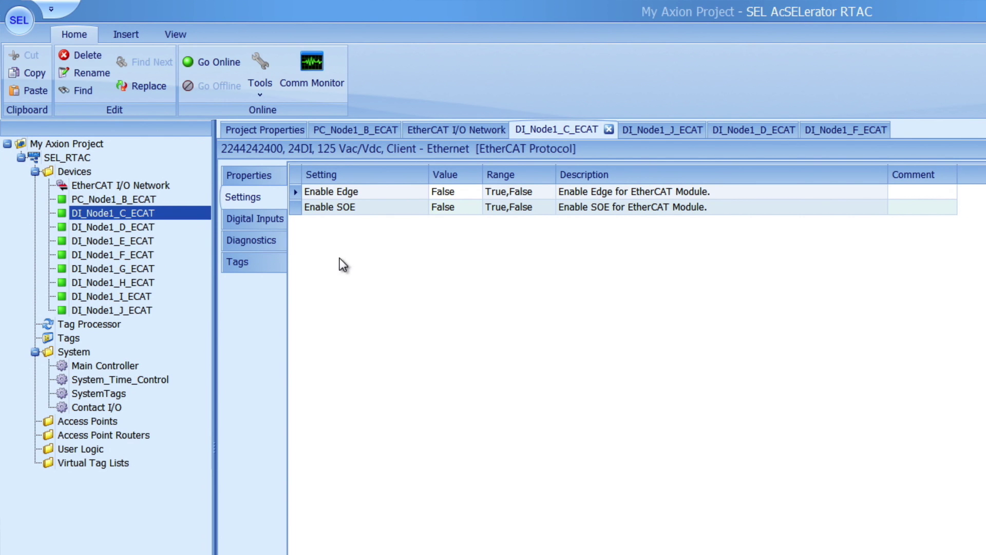
click(266, 215)
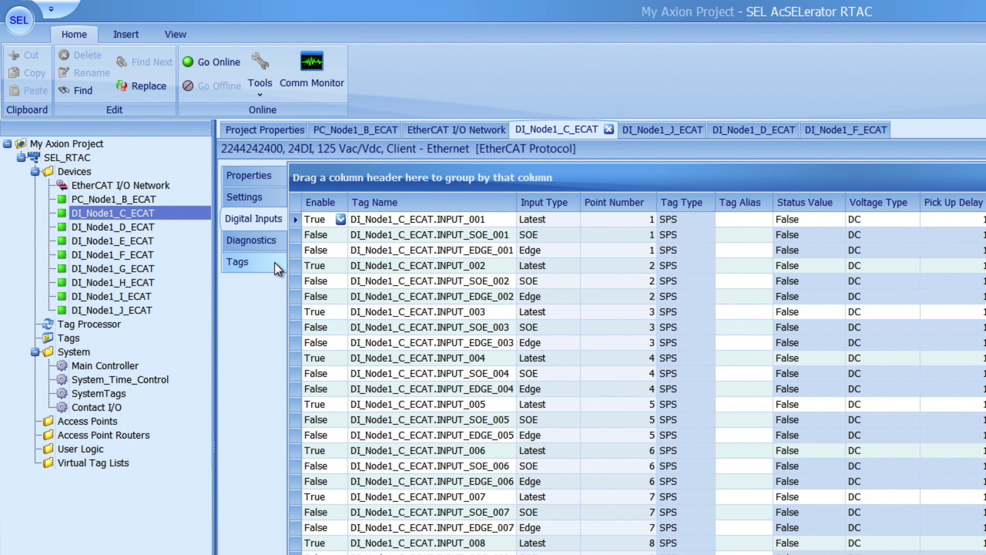
click(154, 198)
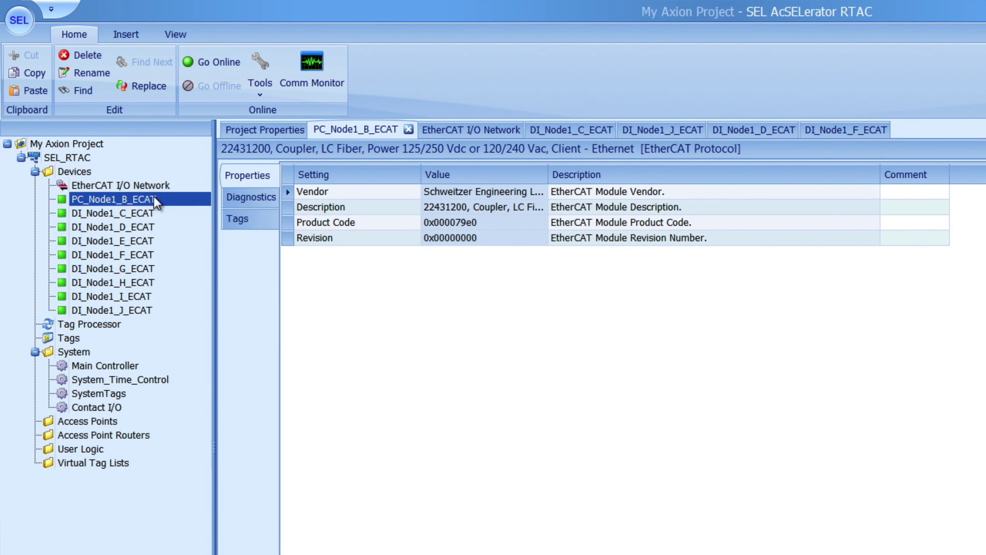
right_click(153, 197)
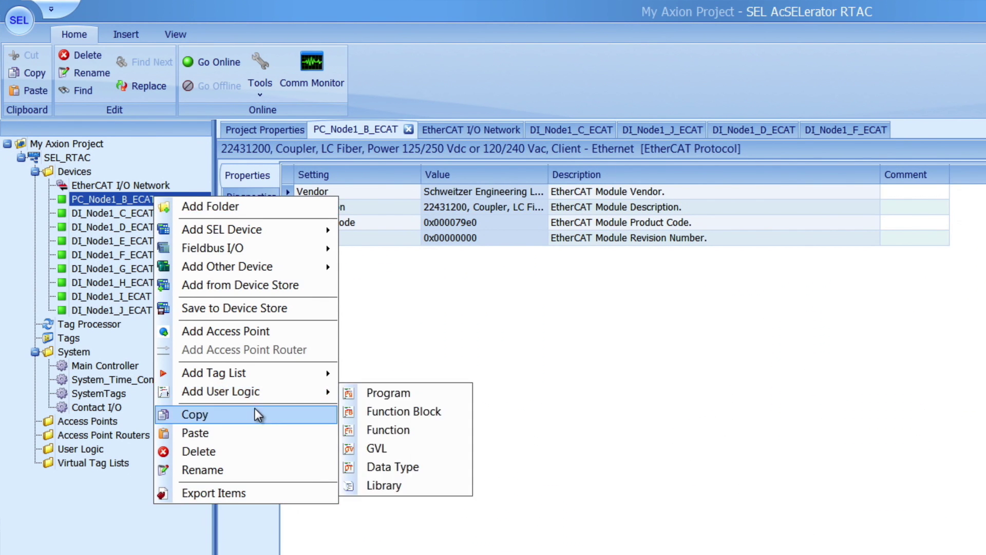
- Copy and paste PC_Node1_B_ECAT, renaming the copy to PC_Node2_A
click(254, 414)
right_click(176, 201)
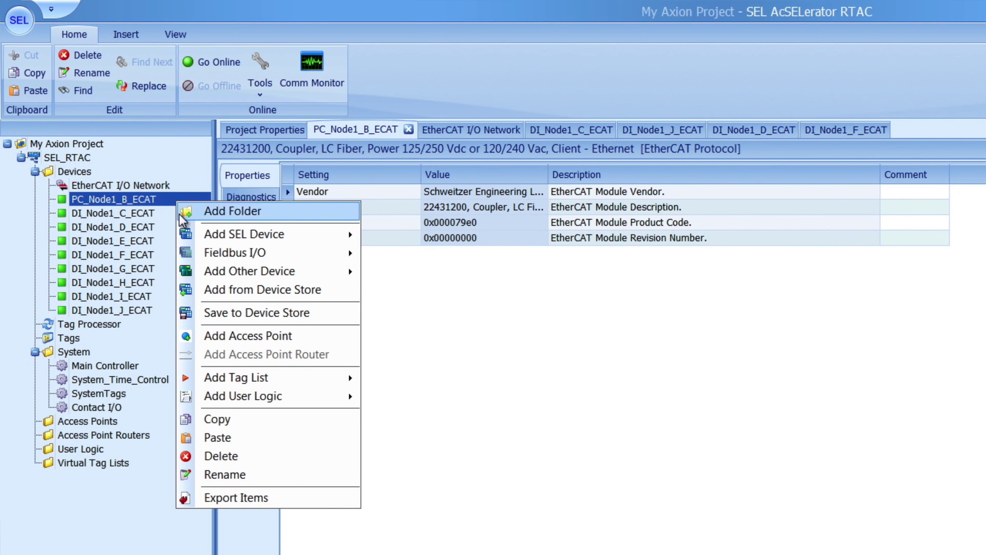
click(212, 441)
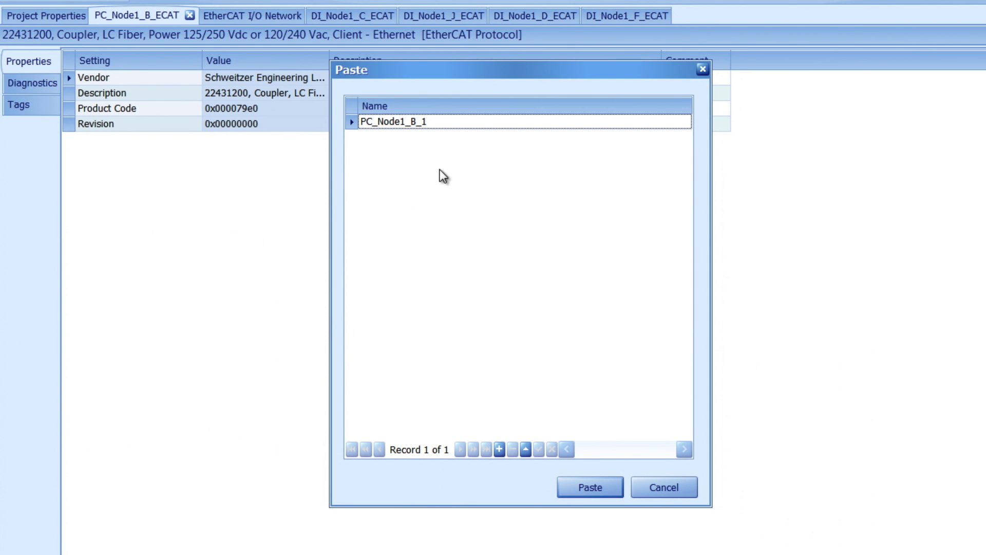
click(444, 125)
drag(444, 126, 405, 132)
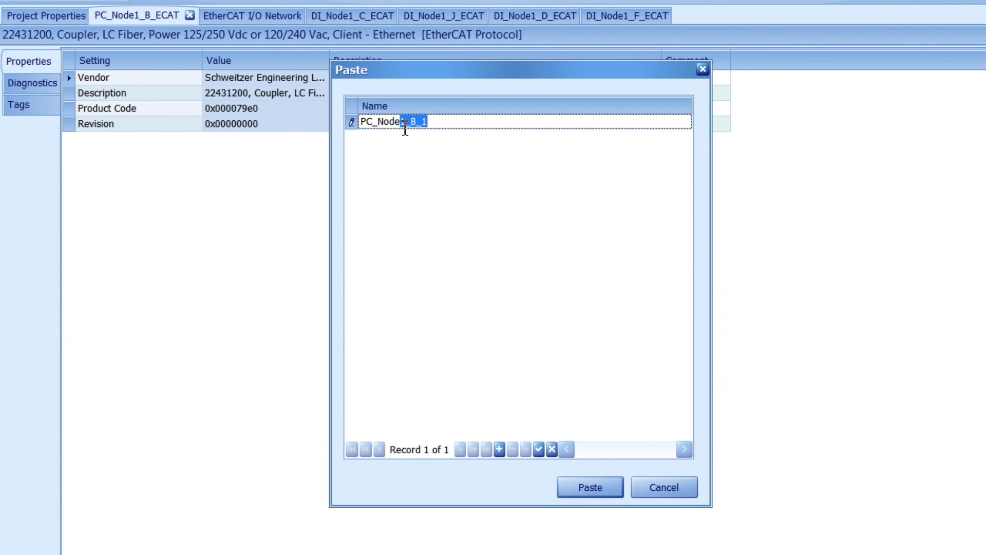
text(2)
text(_A)
key(Return)
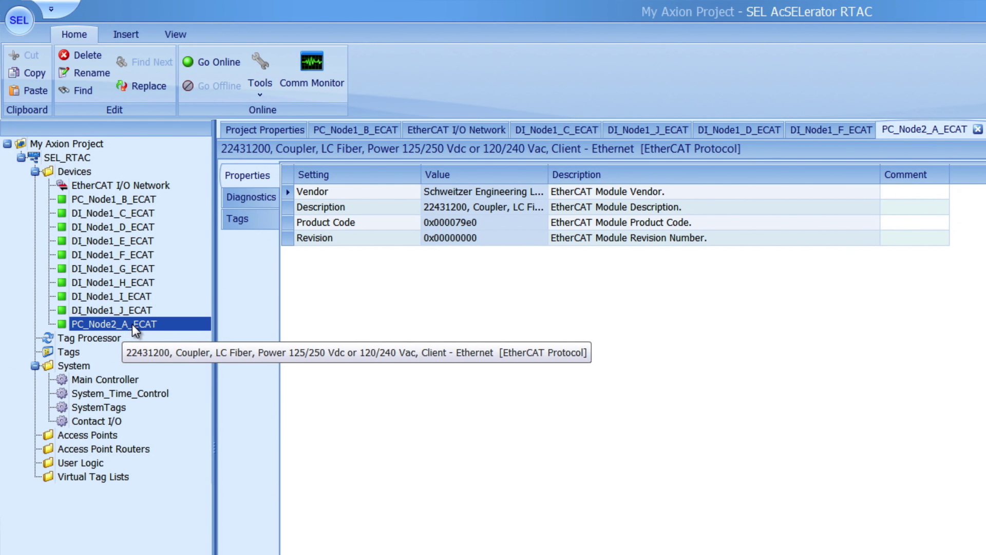
- Insert a 16DO Form A EtherCAT output module named DO_Node2_B
click(125, 29)
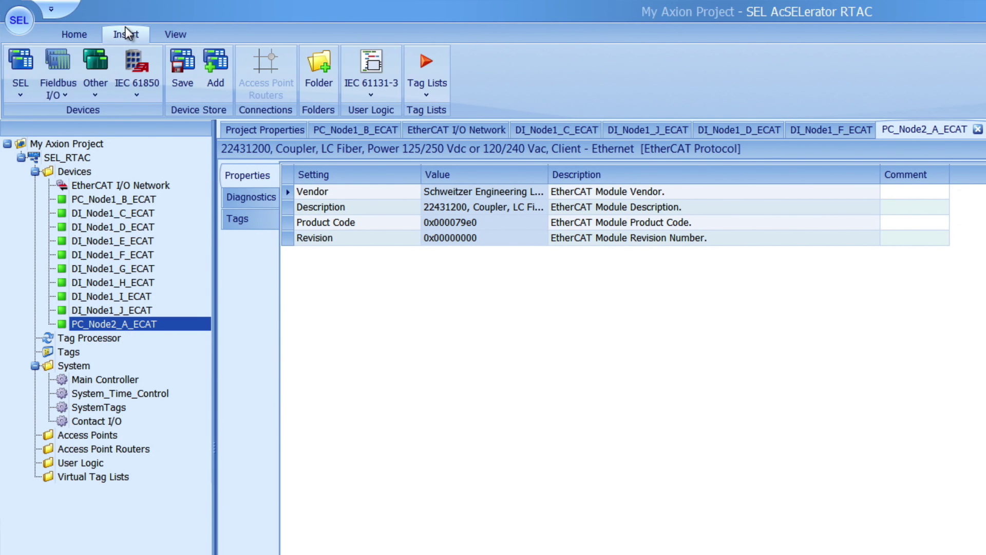
click(55, 76)
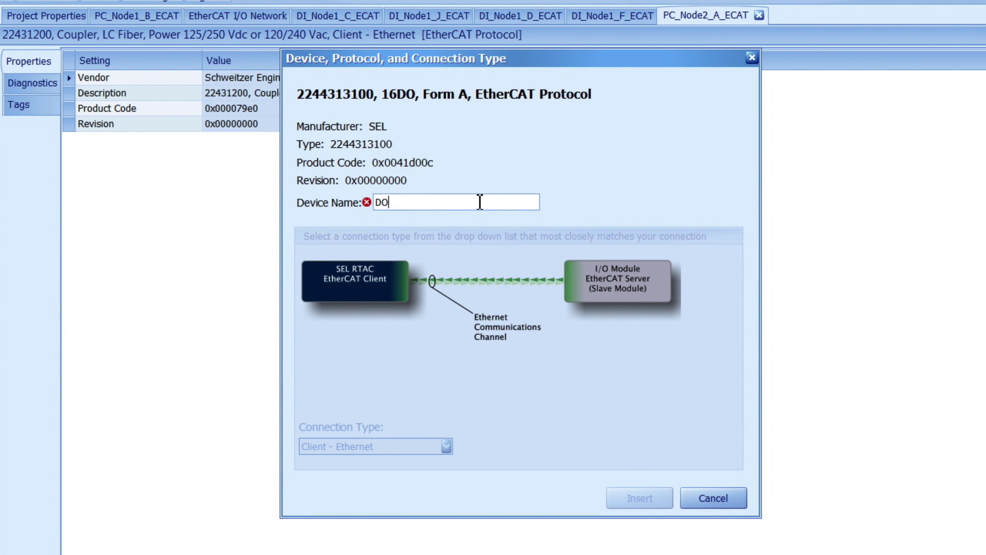
text(_Nod)
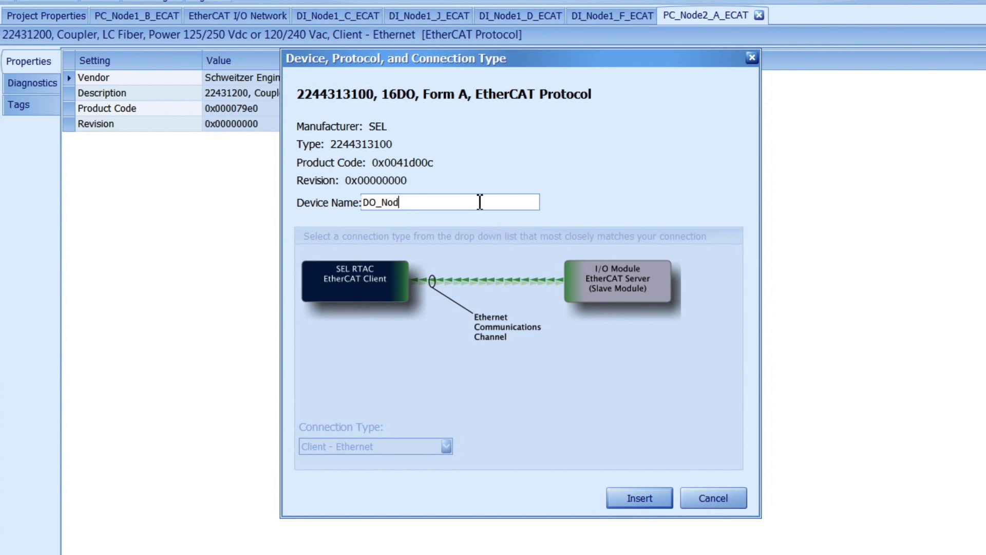
text(e2)
text(_)
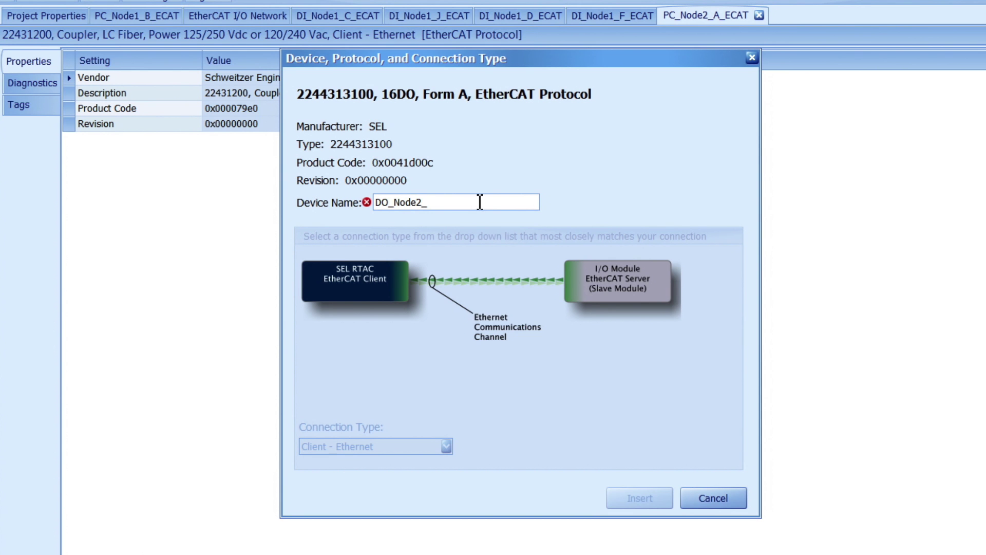
text(B)
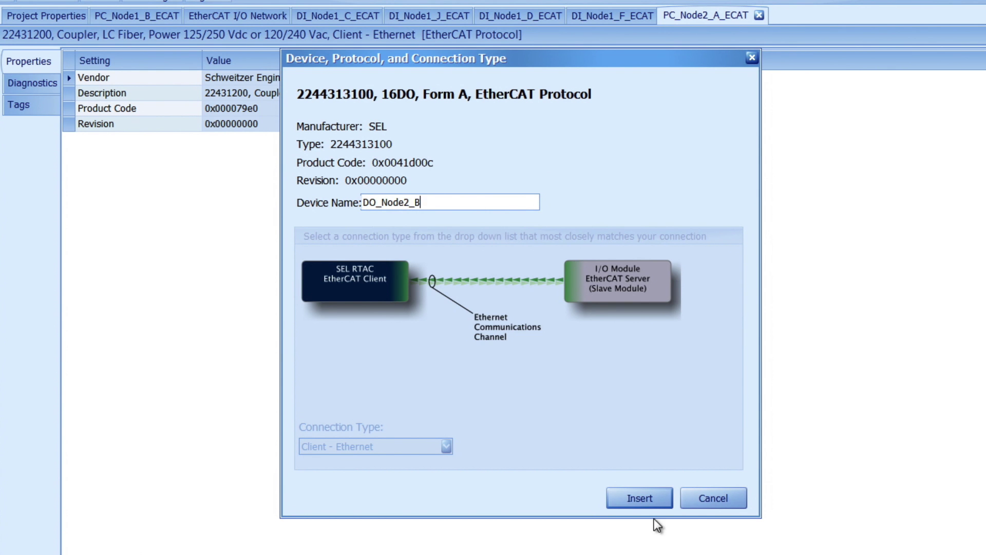
click(638, 499)
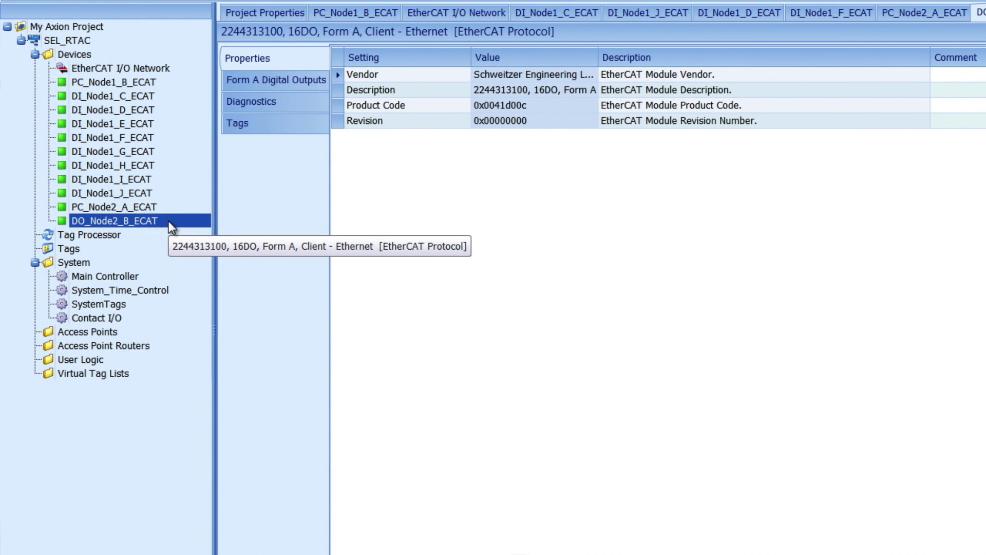
- Copy DO_Node2_B_ECAT and set up two copies in the Paste dialog
right_click(169, 221)
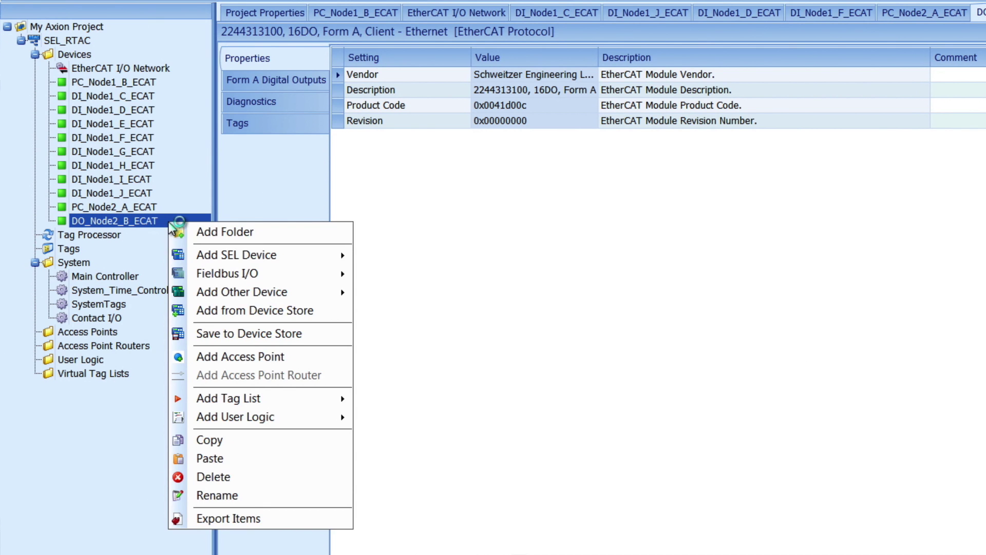
click(232, 439)
right_click(181, 227)
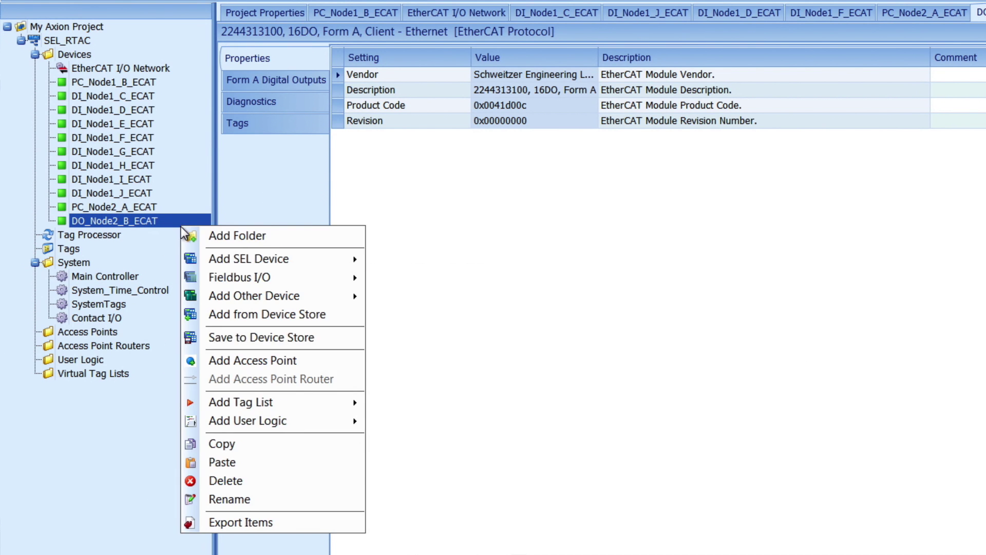
click(249, 462)
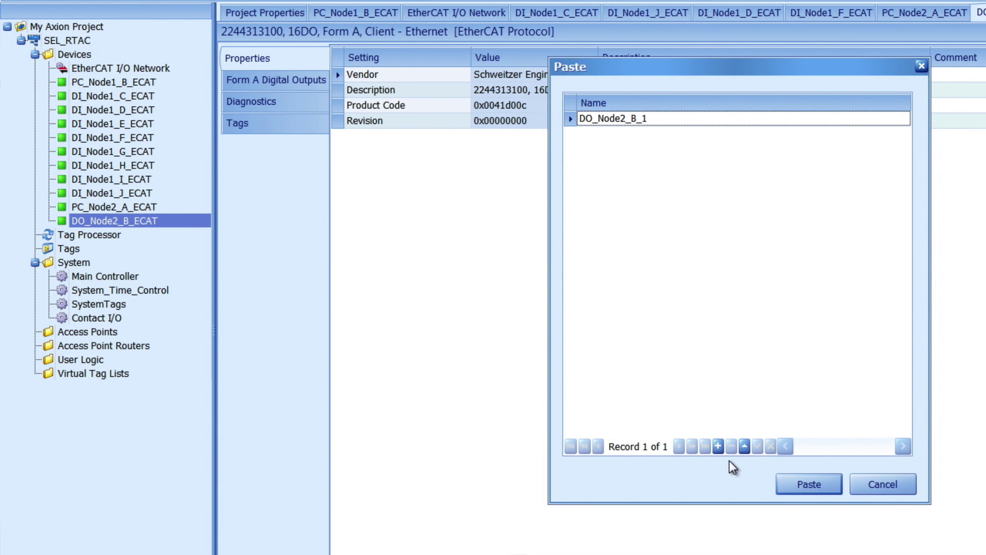
click(718, 447)
click(714, 330)
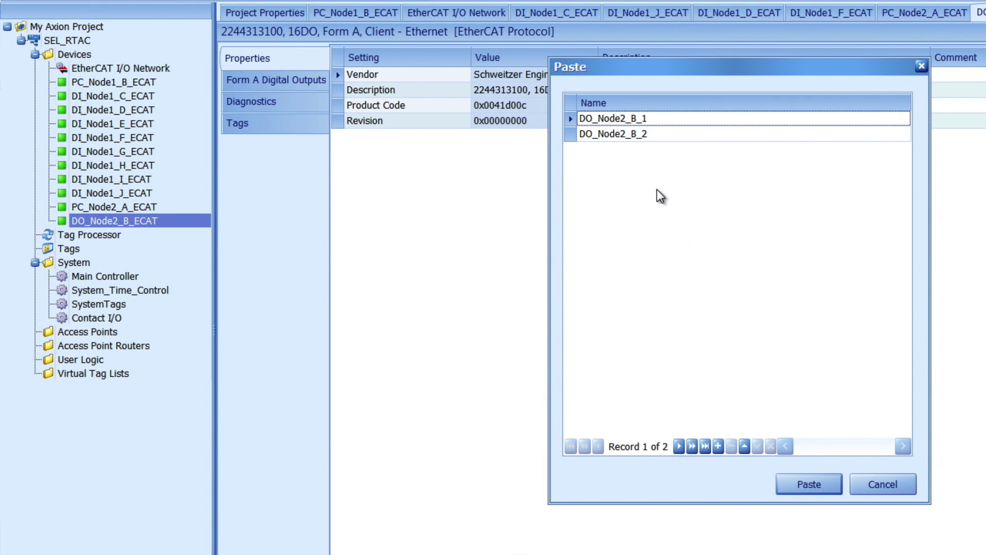
- Rename the two copies to DO_Node2_C and DO_Node2_D and paste them
click(654, 118)
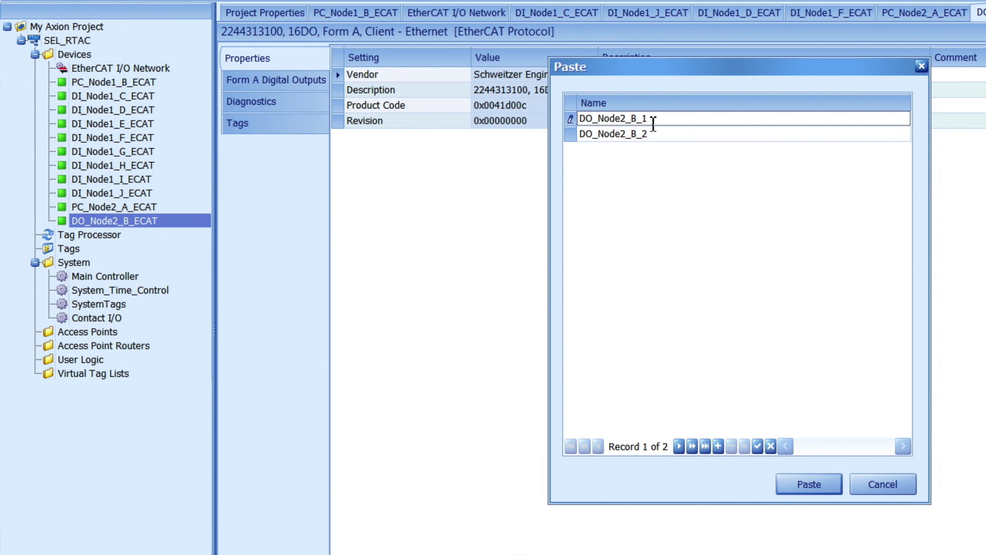
drag(652, 121, 631, 121)
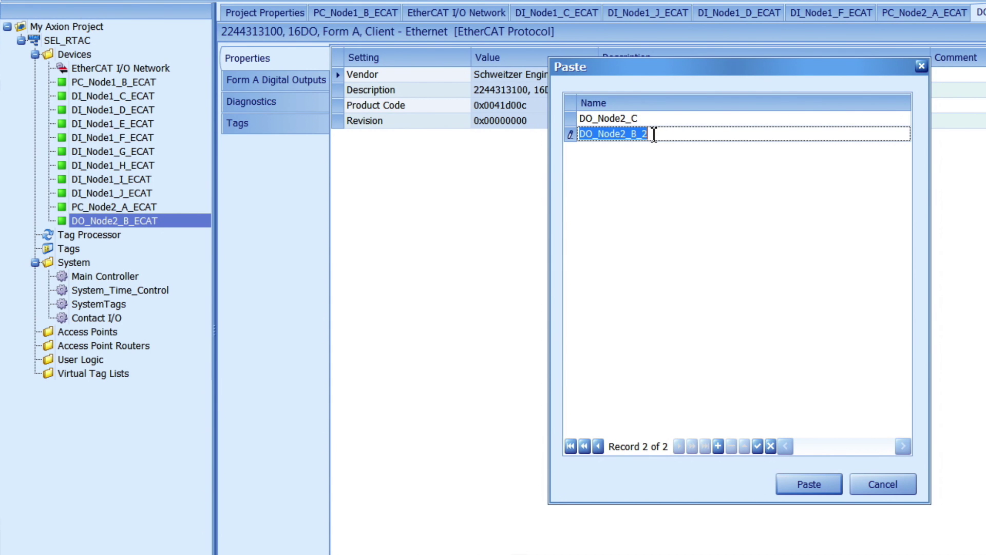
drag(652, 133, 632, 134)
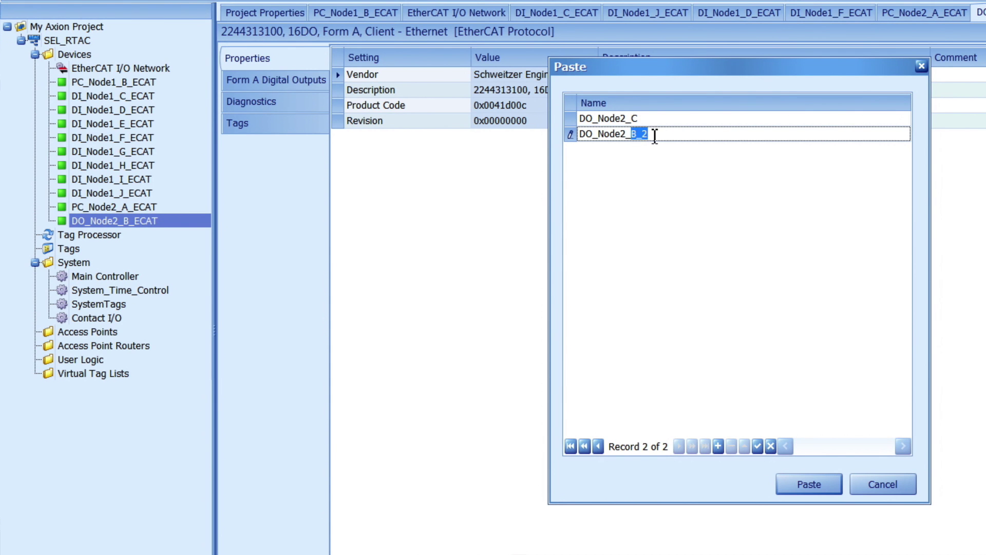
text(D)
click(807, 483)
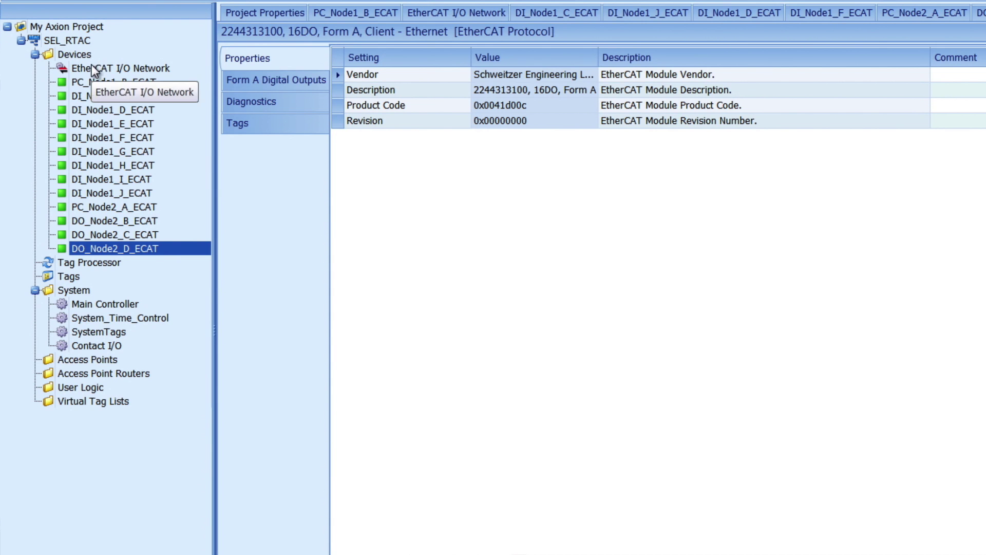
double_click(92, 68)
- Attach PC_Node1_B and DI_Node1_C–DI_Node1_J to Node 1, excluding PC_Node2_A and the DO_Node2 modules
click(382, 129)
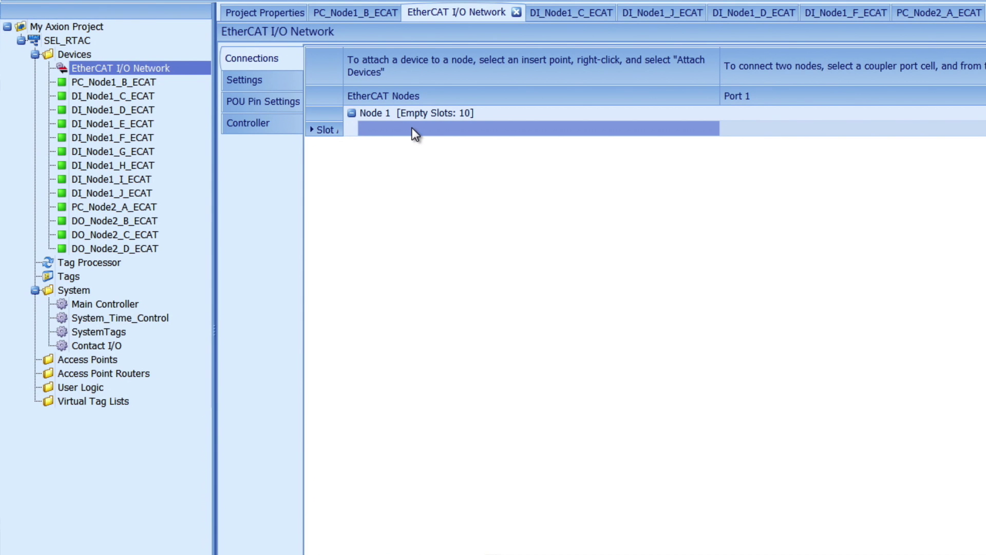
click(484, 130)
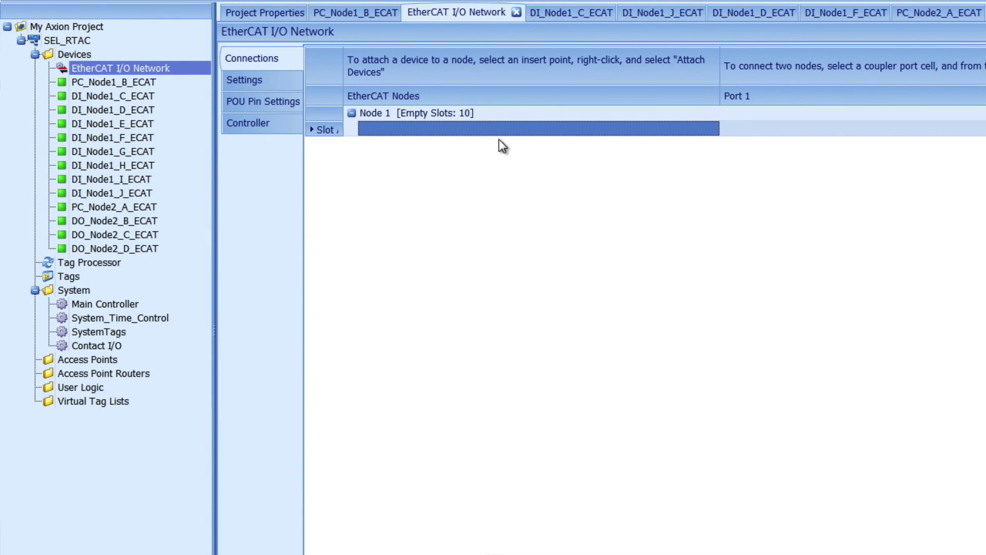
right_click(500, 132)
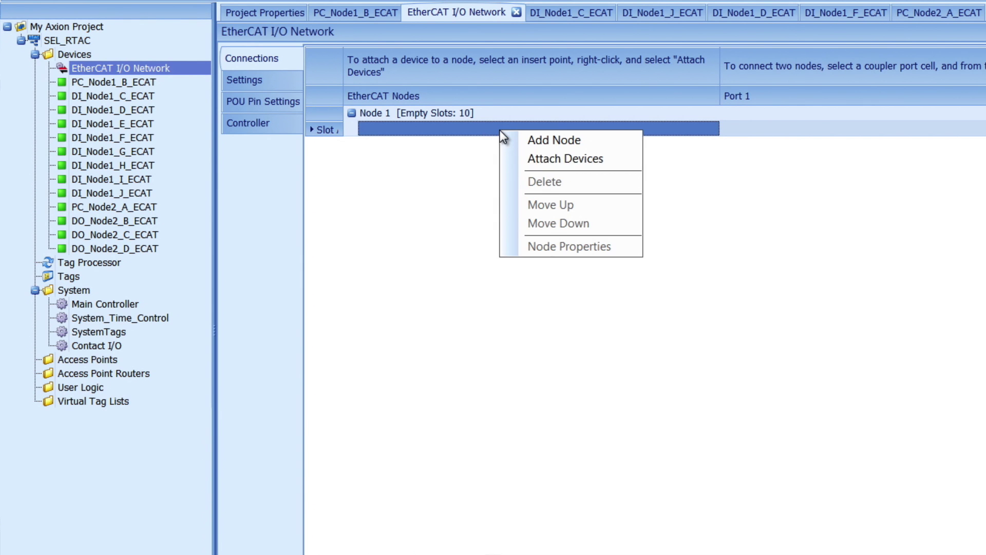
click(560, 160)
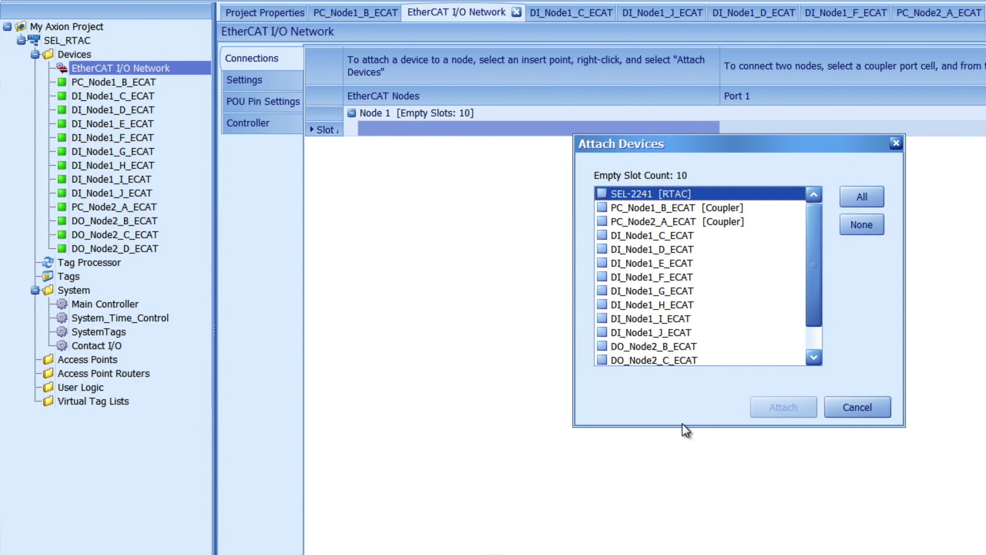
click(801, 300)
click(805, 277)
scroll(812, 303, down, 1)
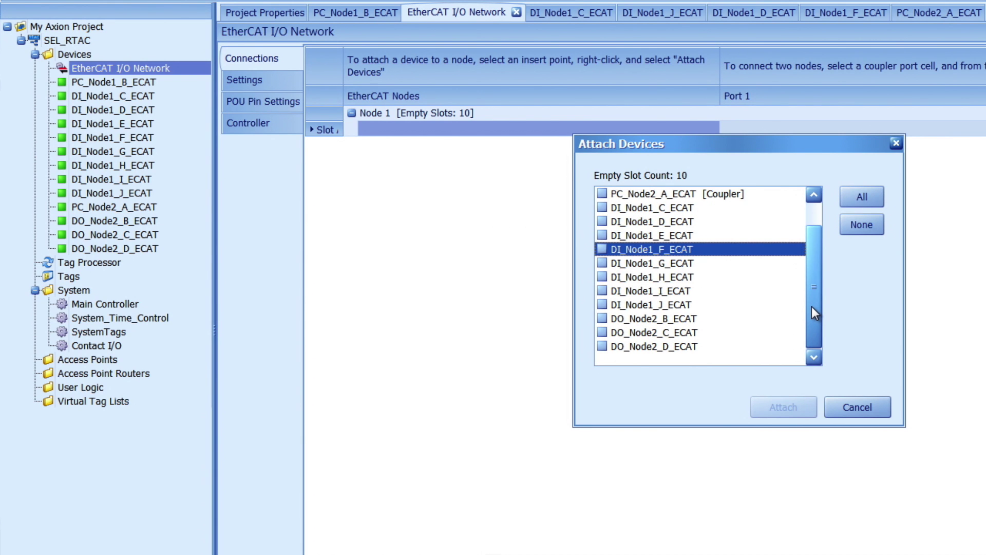
drag(811, 306, 814, 279)
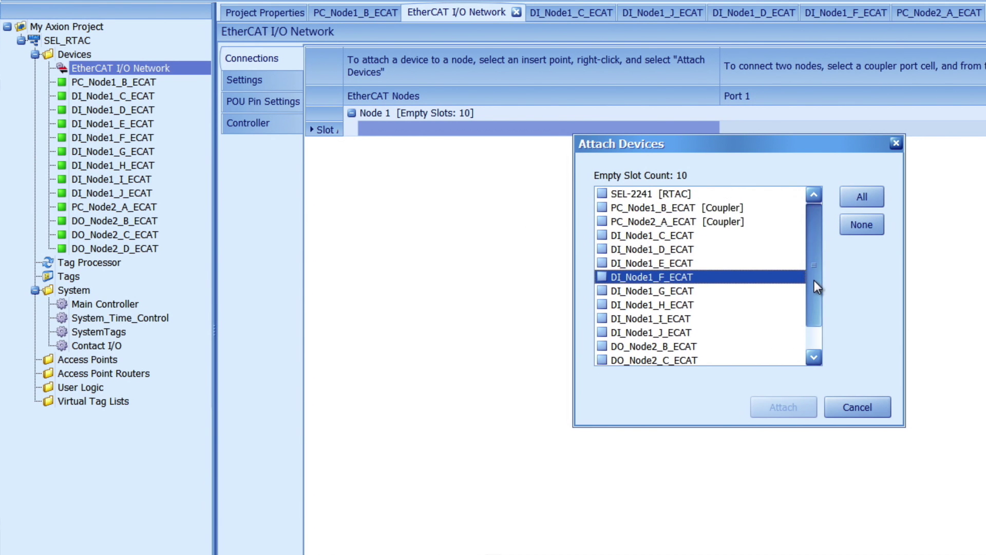
click(783, 222)
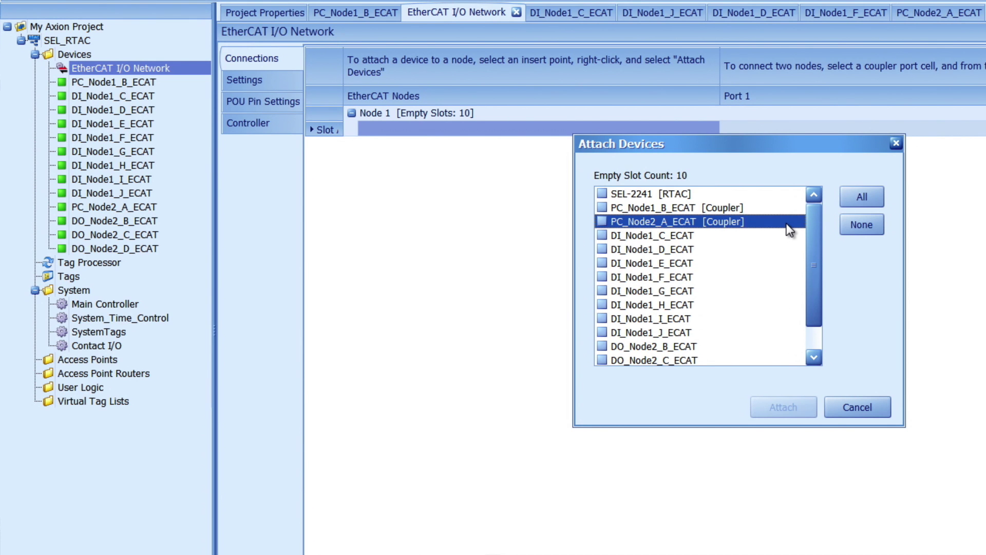
click(861, 204)
click(713, 221)
scroll(796, 232, down, 1)
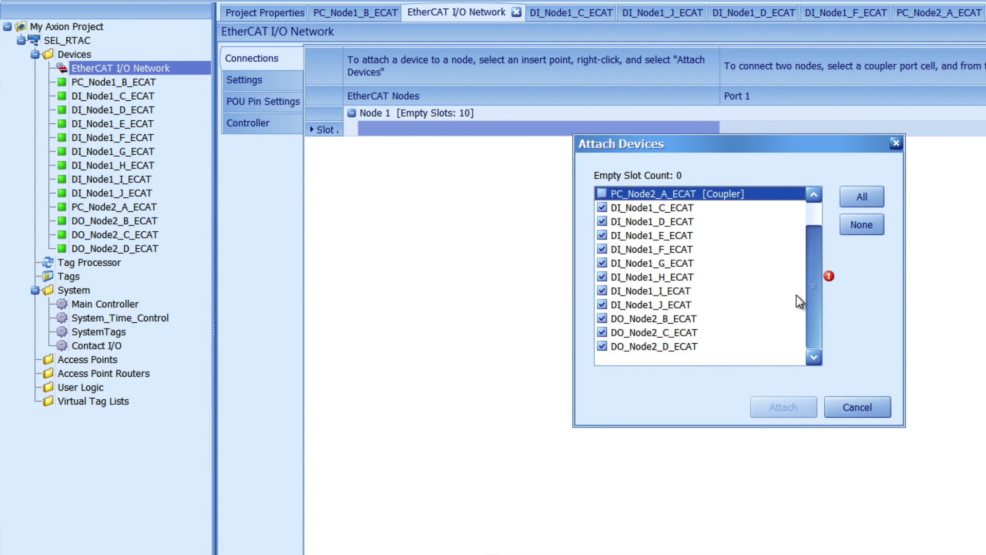
click(717, 320)
click(697, 344)
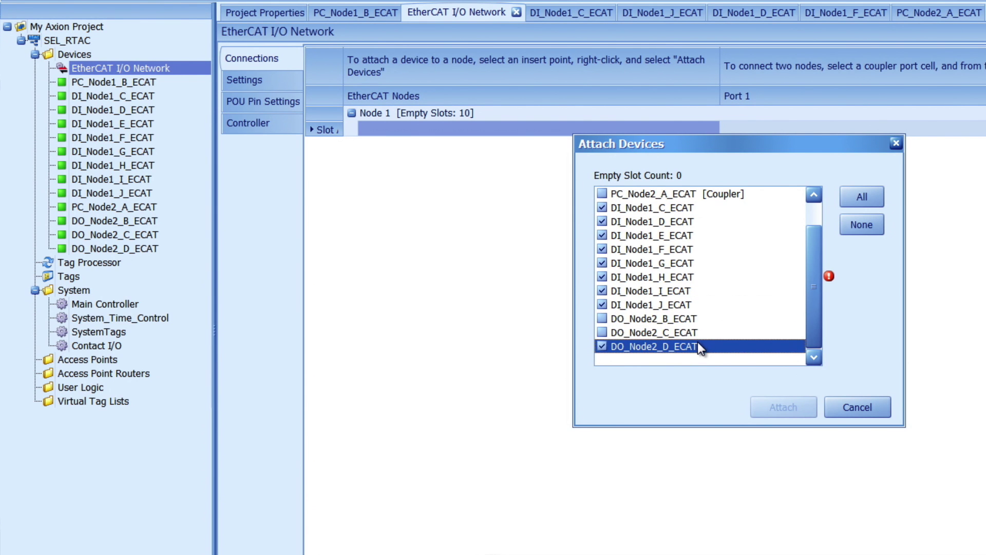
click(770, 408)
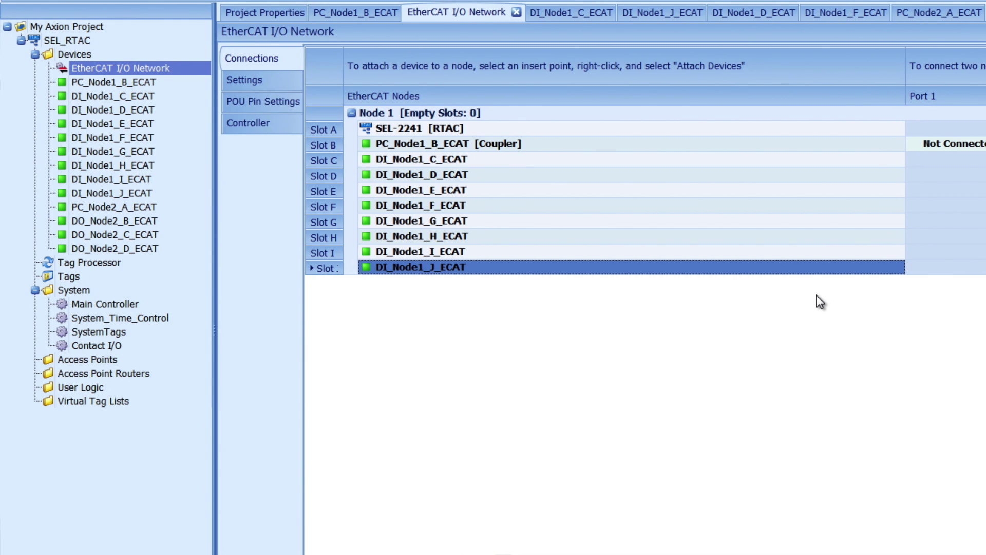
- Add a second EtherCAT node, Node 2, with 4 slots
right_click(653, 268)
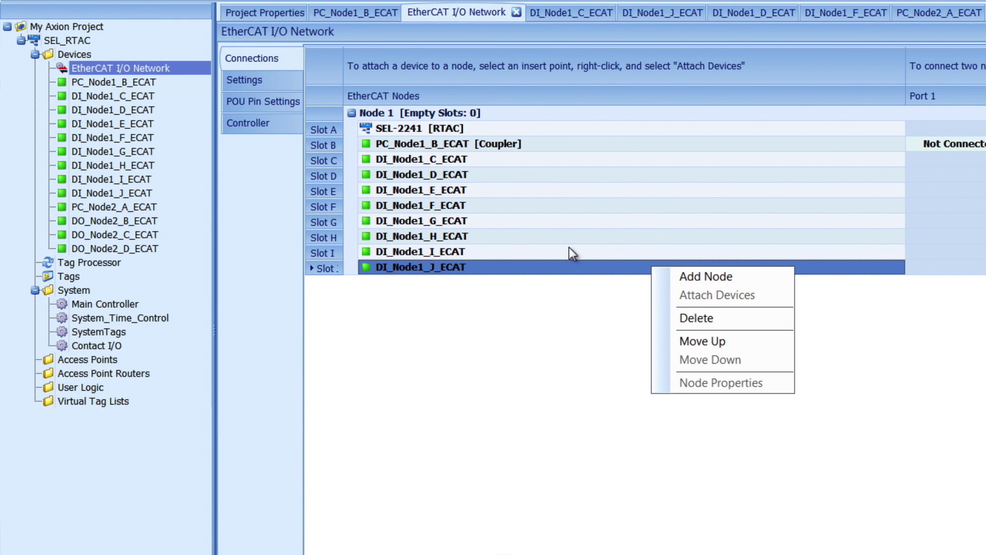
click(728, 281)
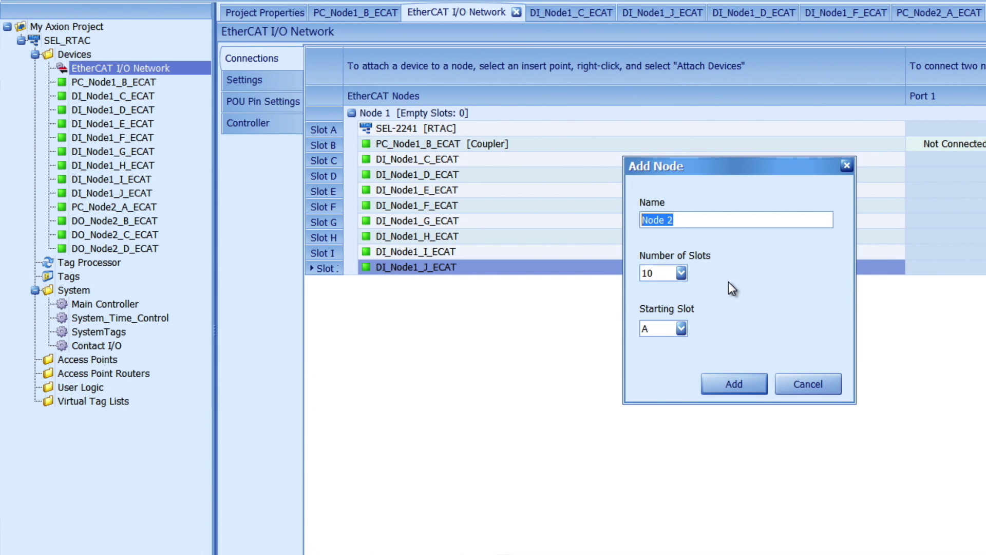
click(682, 273)
click(674, 284)
click(732, 380)
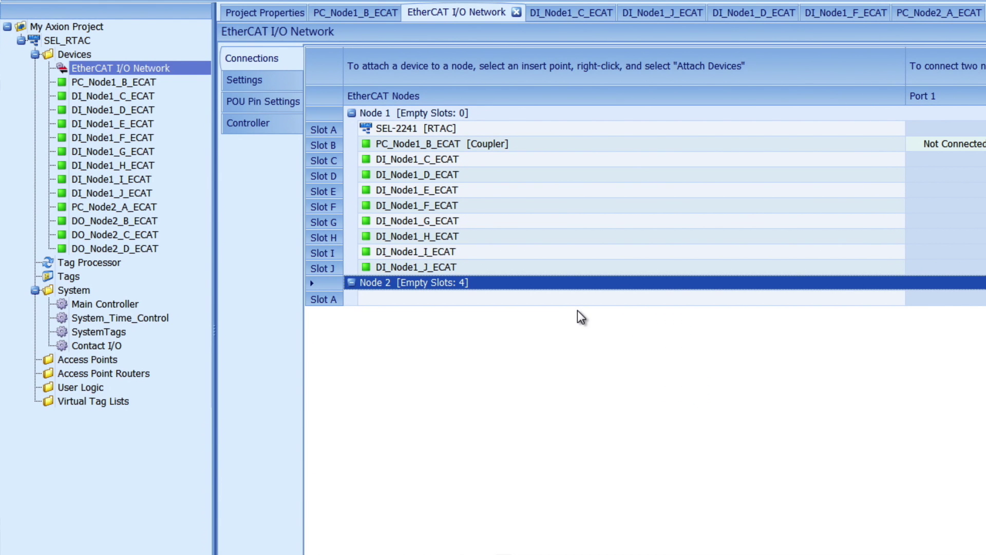
- Attach all four remaining modules, PC_Node2_A and DO_Node2_B through D, to Node 2
right_click(551, 300)
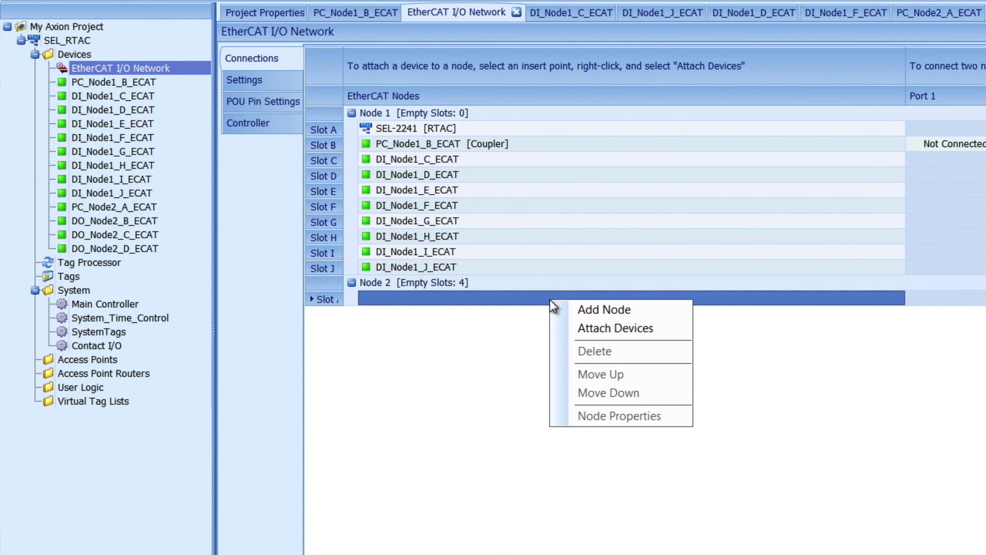
click(585, 327)
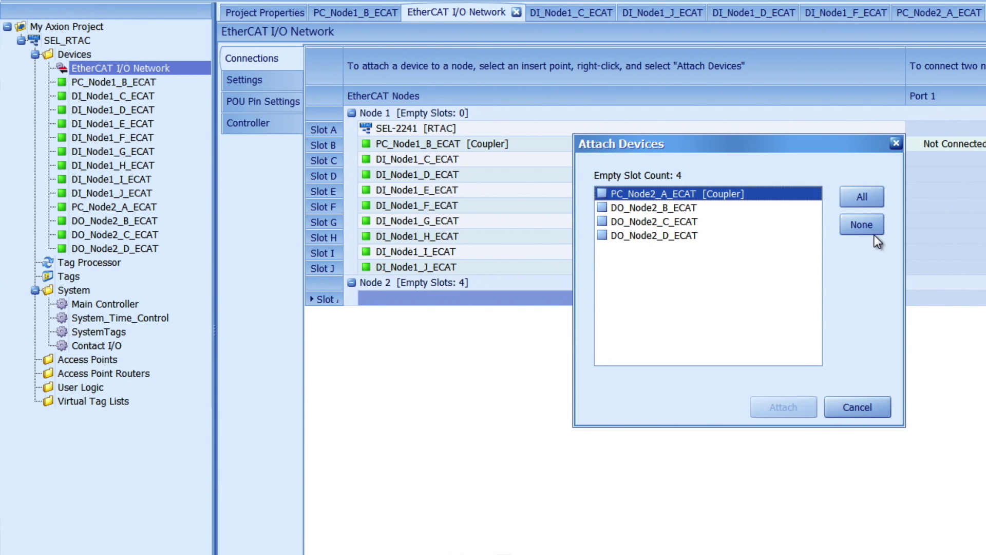
click(861, 197)
click(675, 239)
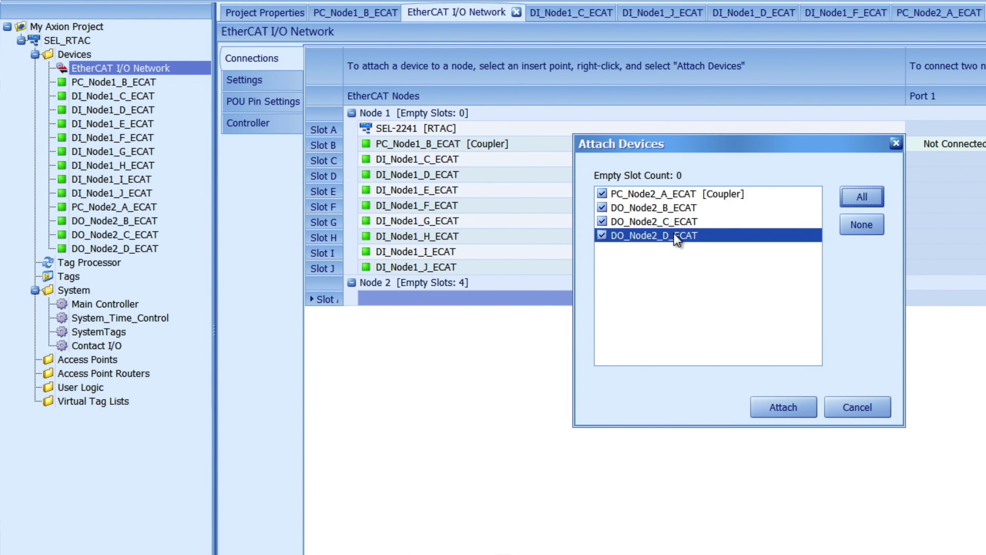
click(780, 406)
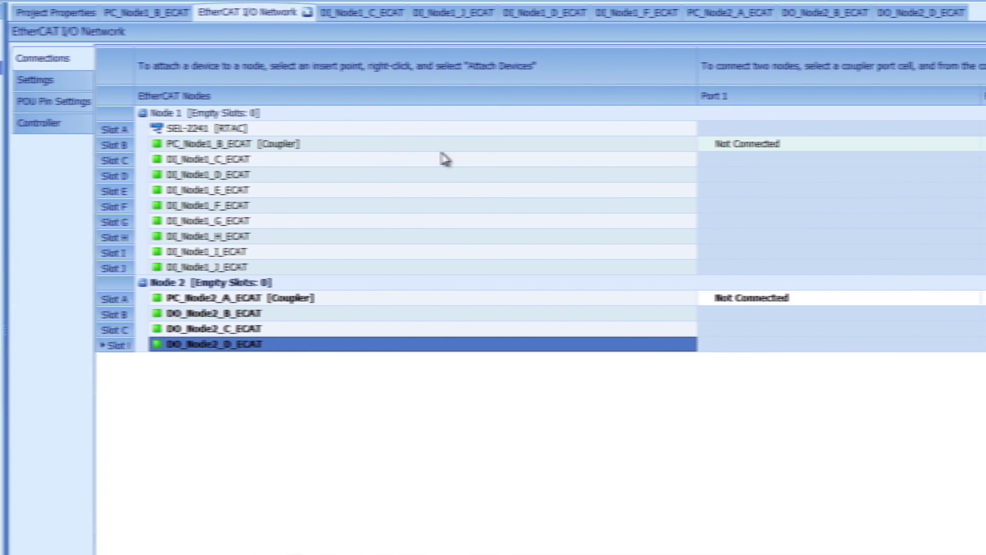
- Link PC_Node1_B_ECAT Port 1 to PC_Node2_A_ECAT Port 1, then build the project
click(849, 145)
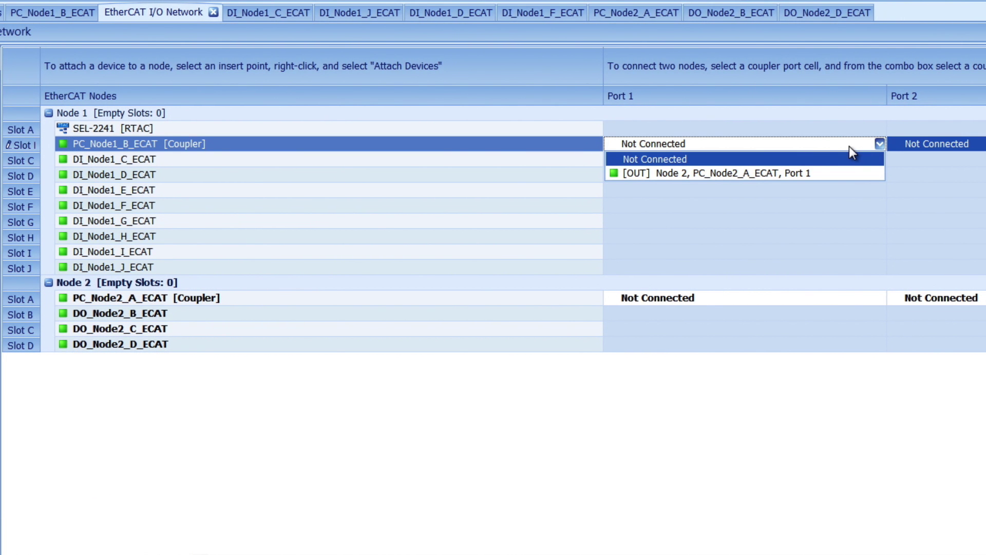
click(775, 173)
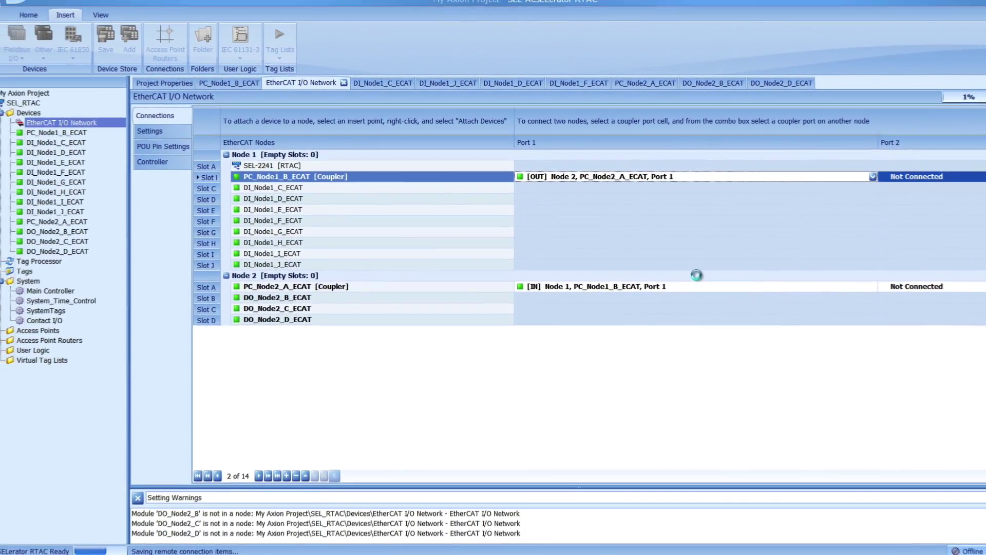
key(F11)
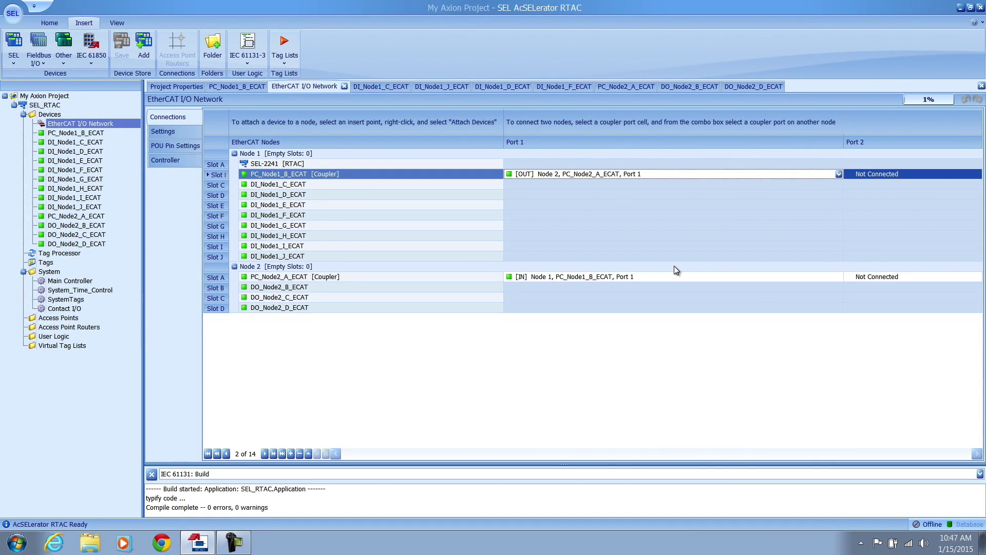